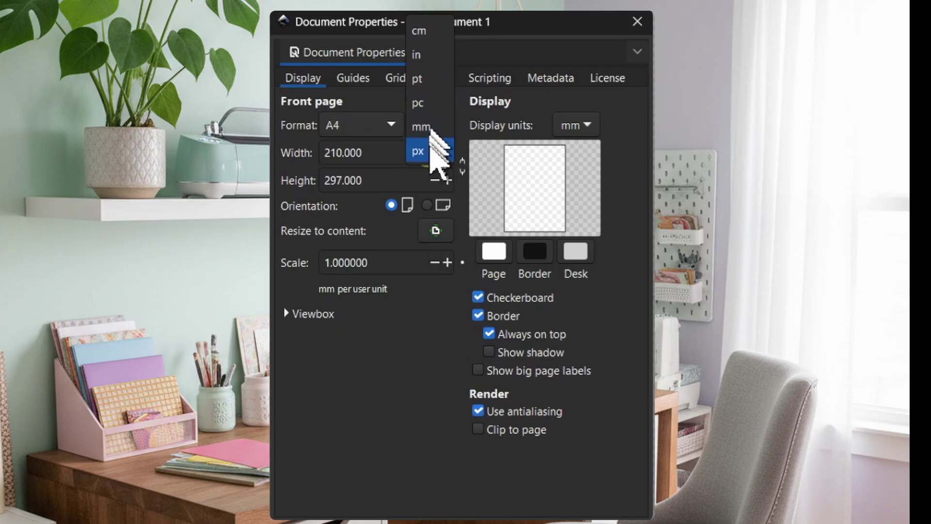
- Set the document page to A4 portrait with millimetres as the unit and close the document properties
{"action": "left_click", "coordinate": [526, 55]}
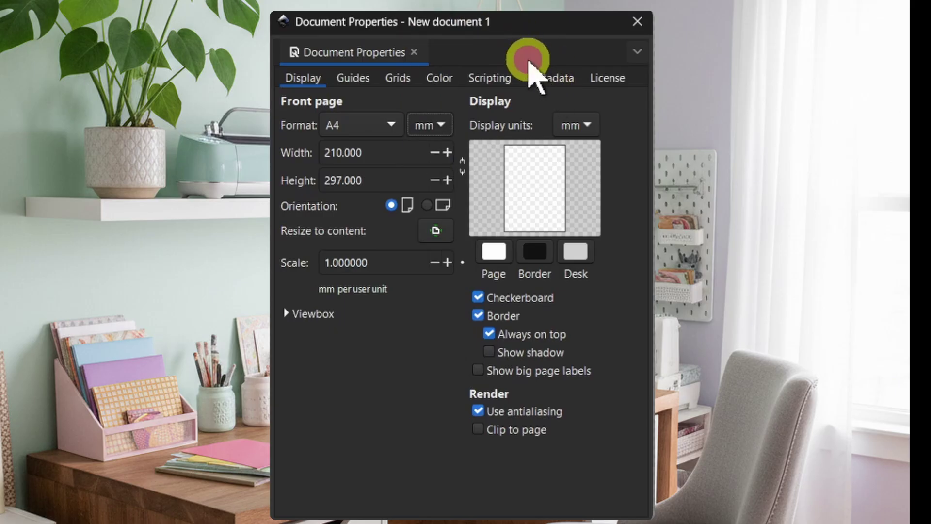
{"action": "left_click", "coordinate": [441, 206]}
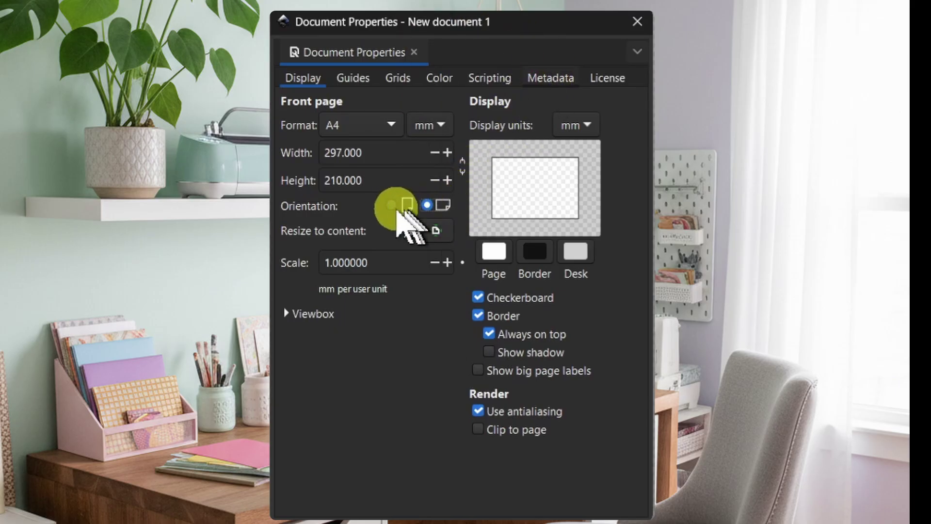
{"action": "left_click", "coordinate": [394, 206]}
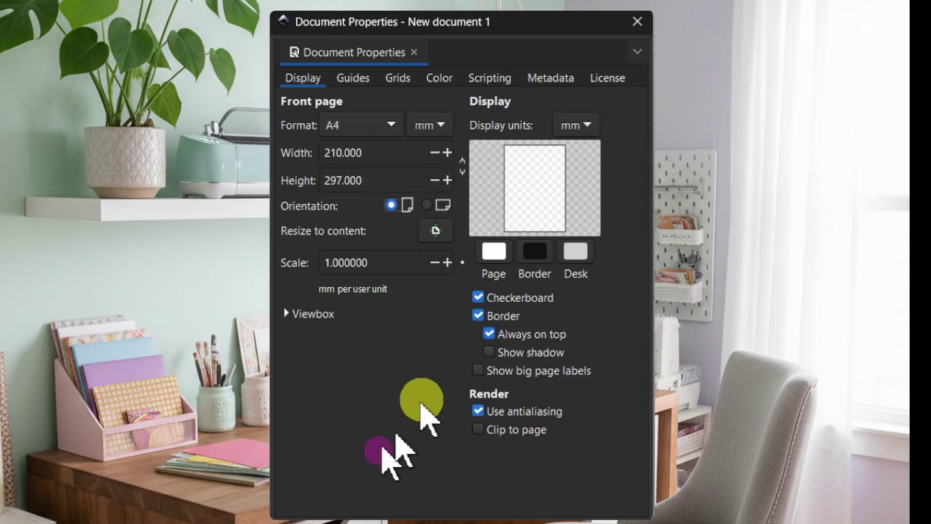
{"action": "left_click", "coordinate": [637, 21]}
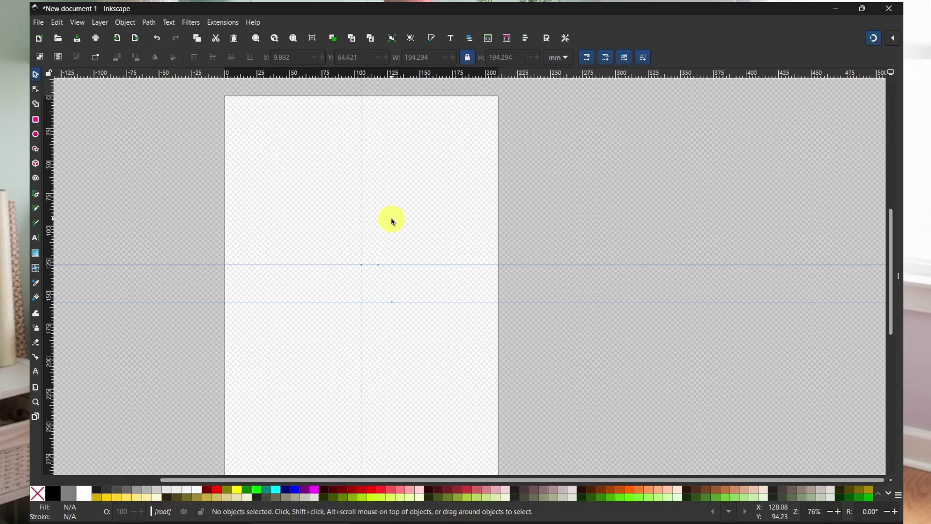
- Draw a circle about 185 mm in diameter on the page and move its centre onto the vertical guide
{"action": "left_click", "coordinate": [36, 130]}
{"action": "left_click_drag", "start_coordinate": [377, 284], "coordinate": [498, 394]}
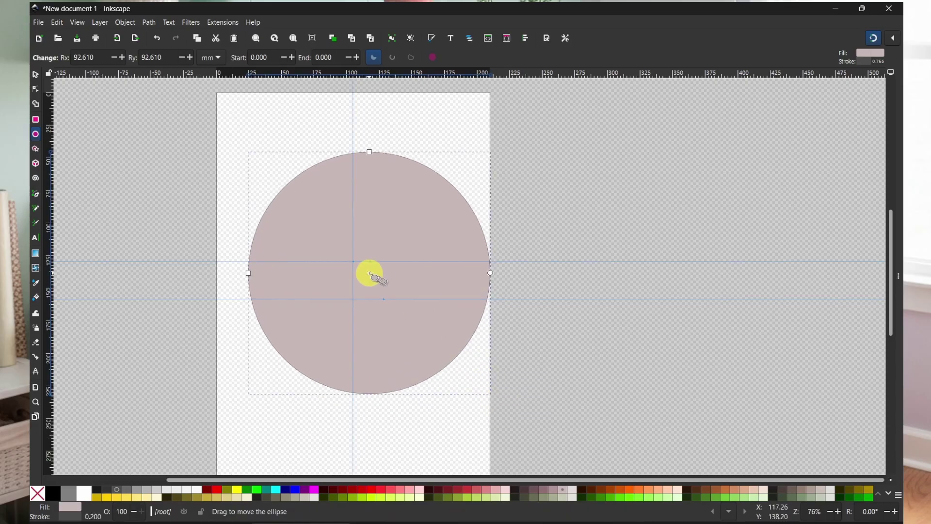
{"action": "left_click_drag", "start_coordinate": [369, 272], "coordinate": [353, 285]}
- Centre the circle horizontally and vertically relative to the page
{"action": "left_click", "coordinate": [185, 199]}
{"action": "left_click", "coordinate": [359, 217]}
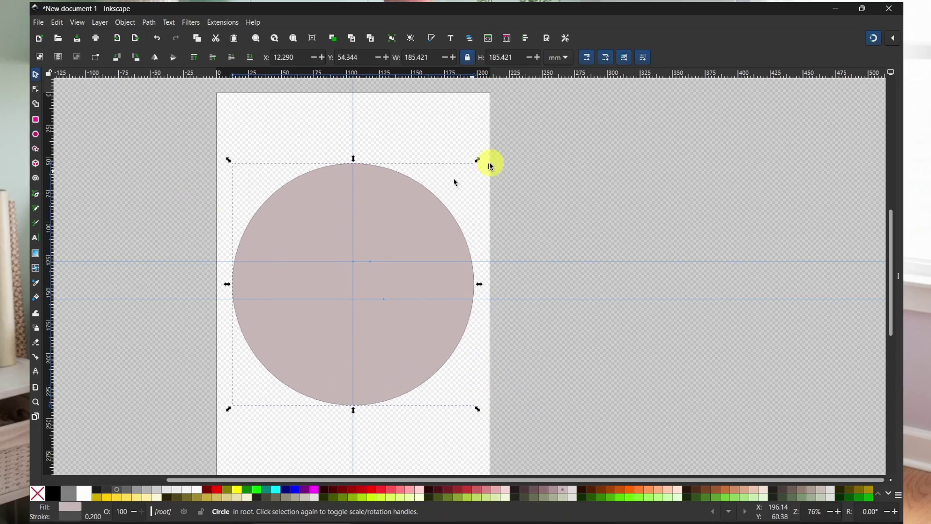
{"action": "left_click", "coordinate": [469, 38]}
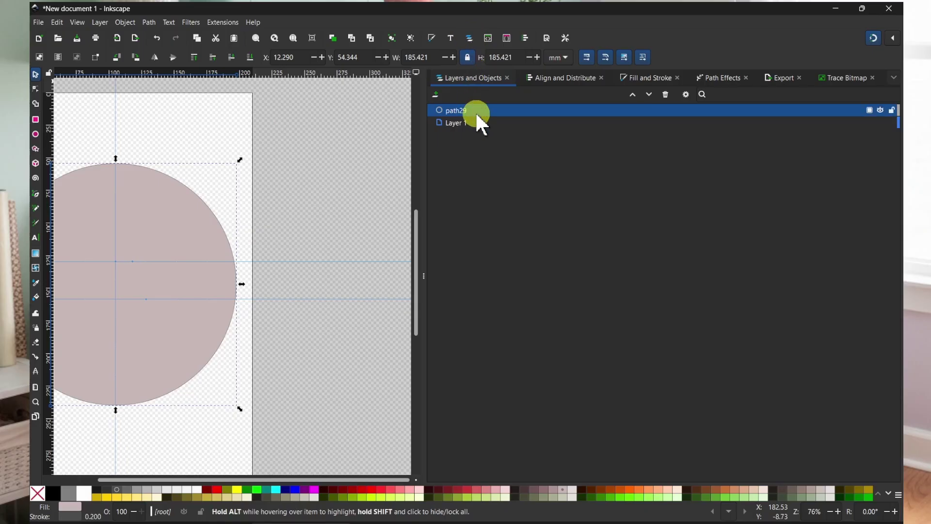
{"action": "left_click", "coordinate": [573, 79]}
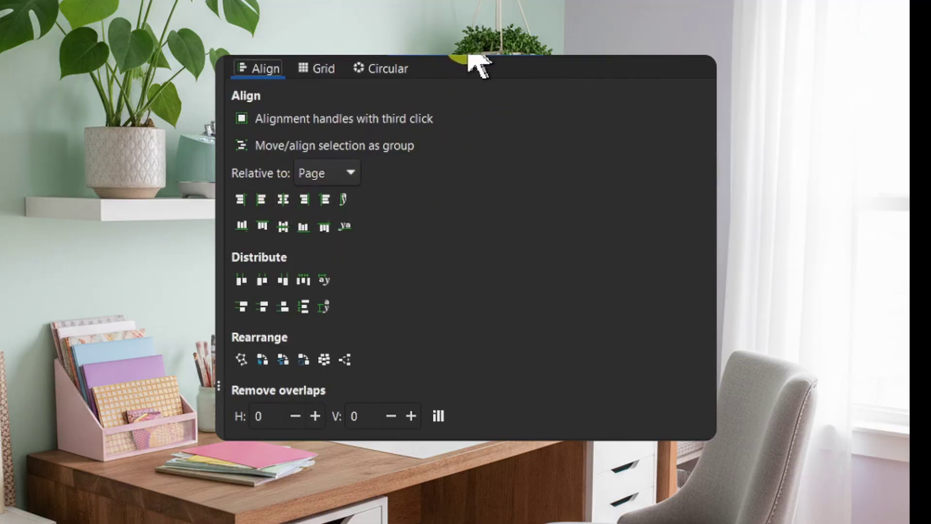
{"action": "left_click", "coordinate": [283, 198]}
{"action": "left_click", "coordinate": [283, 226]}
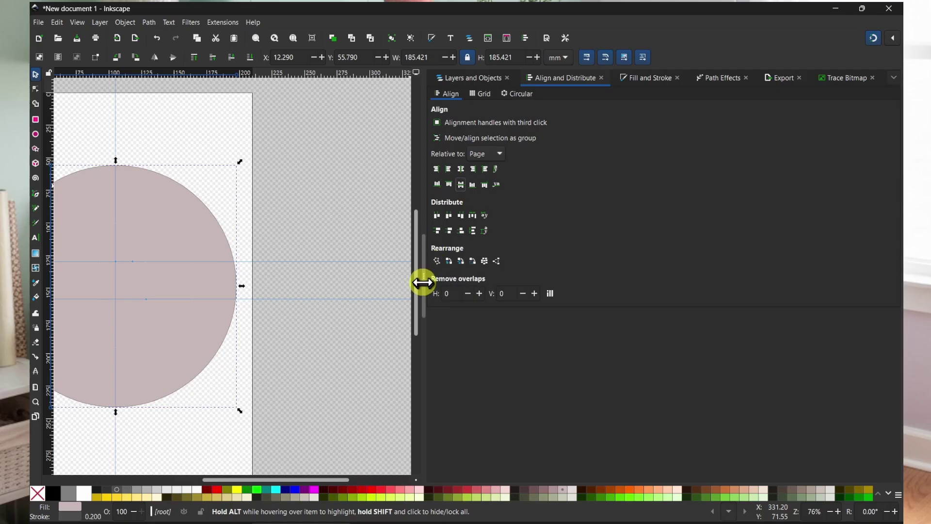
{"action": "left_click", "coordinate": [218, 388]}
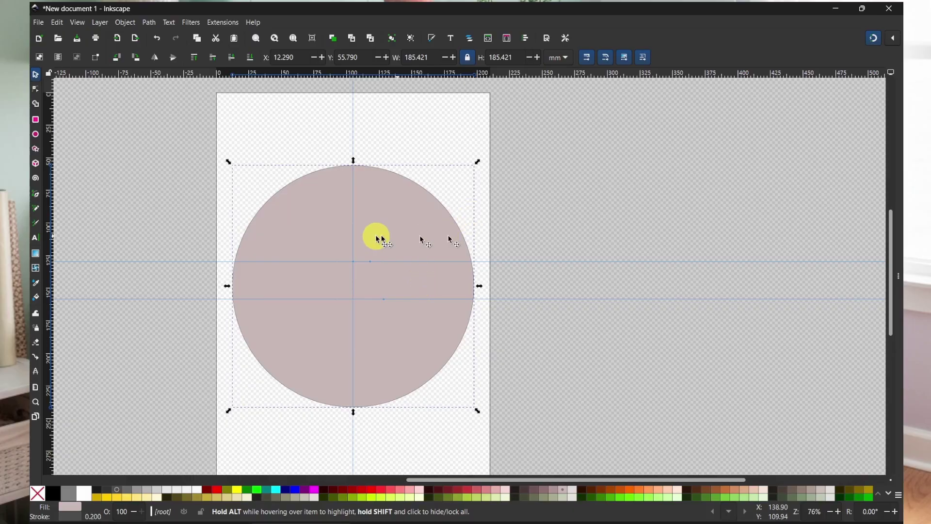
- Draw a rectangle about 104 by 71 mm near the middle of the circle
{"action": "scroll", "coordinate": [303, 245], "scroll_direction": "up", "scroll_amount": 3}
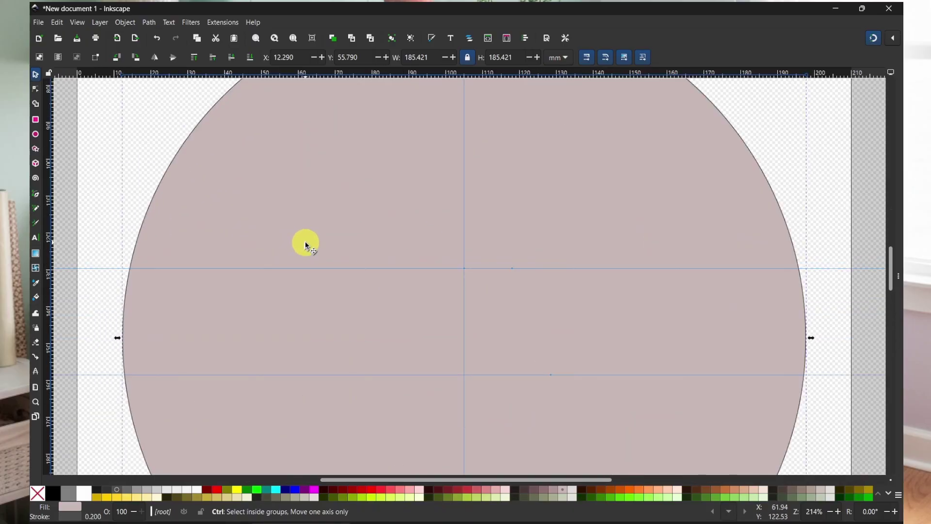
{"action": "scroll", "coordinate": [306, 245], "scroll_direction": "down", "scroll_amount": 2}
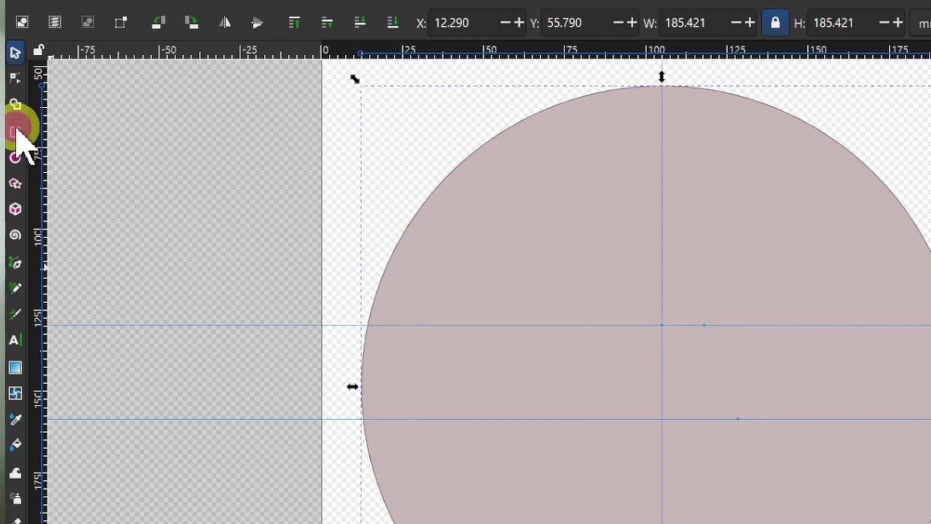
{"action": "left_click", "coordinate": [36, 120]}
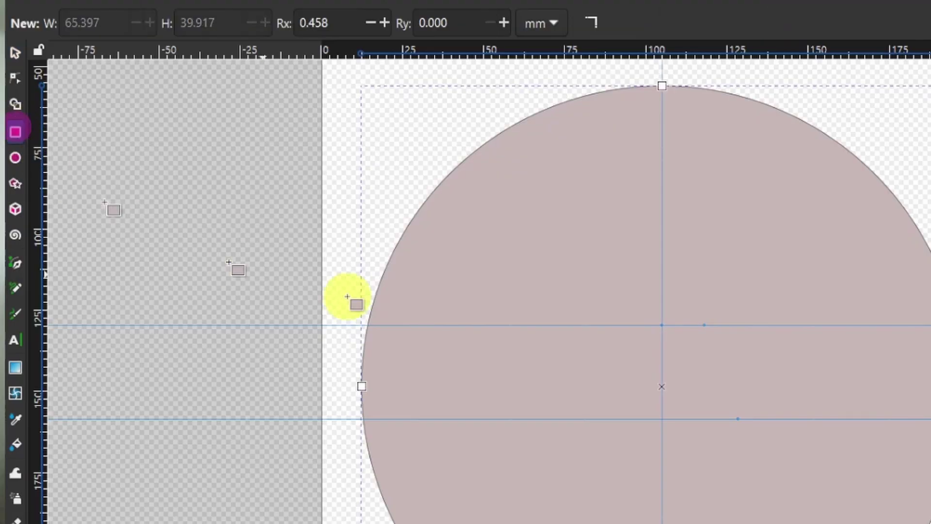
{"action": "left_click_drag", "start_coordinate": [516, 276], "coordinate": [863, 508]}
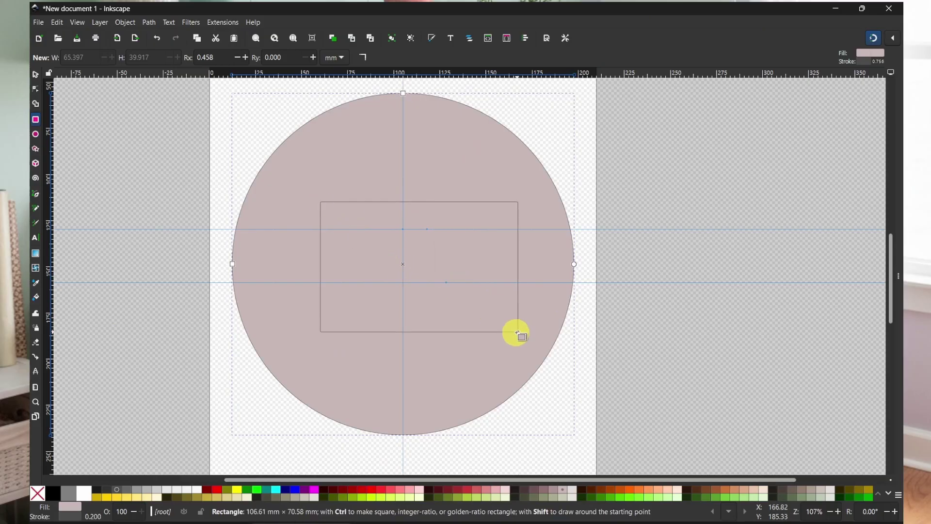
{"action": "left_click_drag", "start_coordinate": [513, 333], "coordinate": [512, 332]}
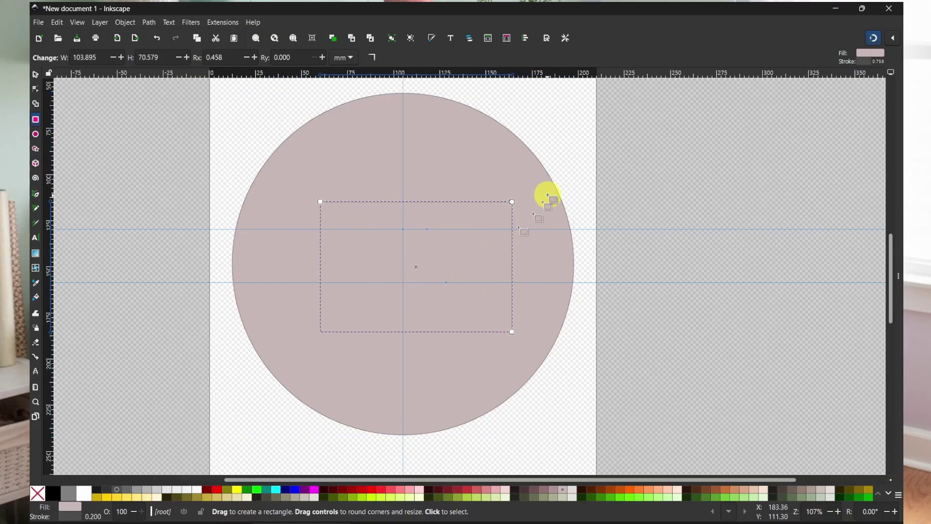
- Centre the rectangle and the circle together on the page, both horizontally and vertically
{"action": "left_click", "coordinate": [524, 39]}
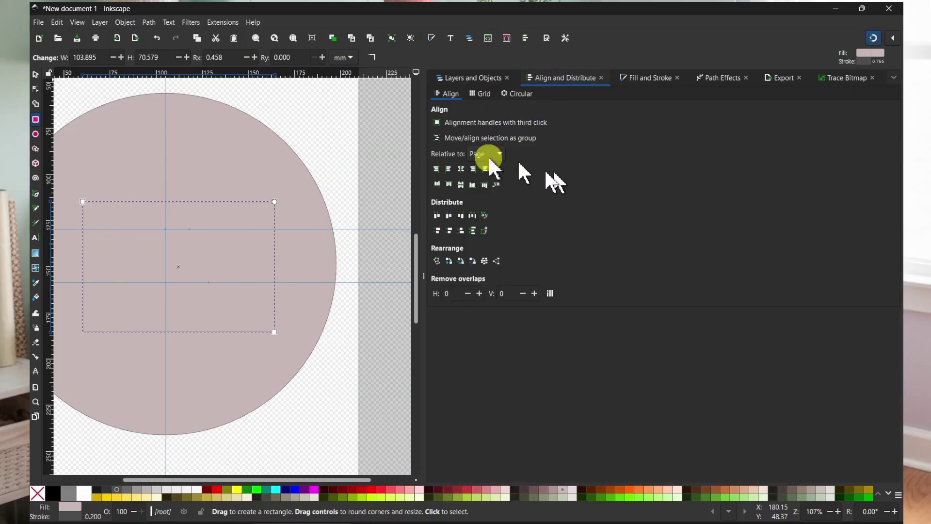
{"action": "left_click", "coordinate": [460, 78]}
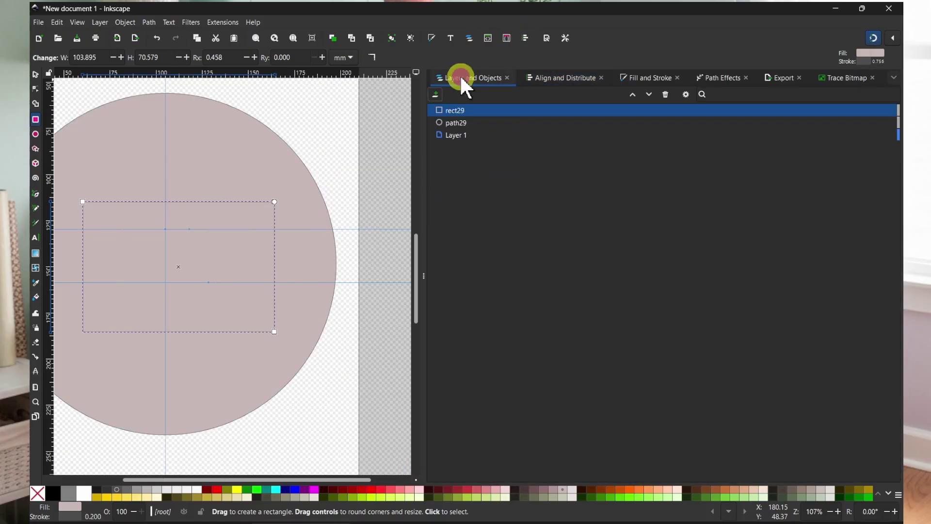
{"action": "left_click", "coordinate": [470, 122], "text": "shift"}
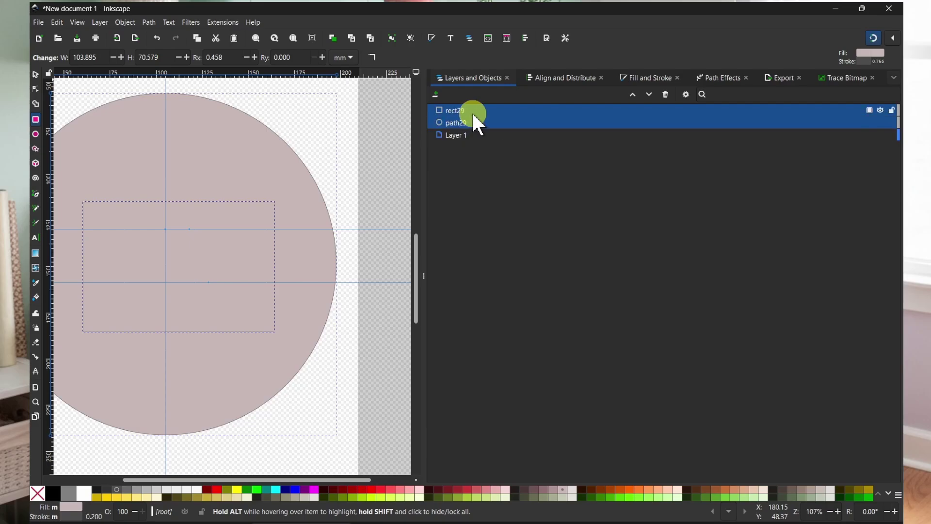
{"action": "left_click", "coordinate": [558, 80]}
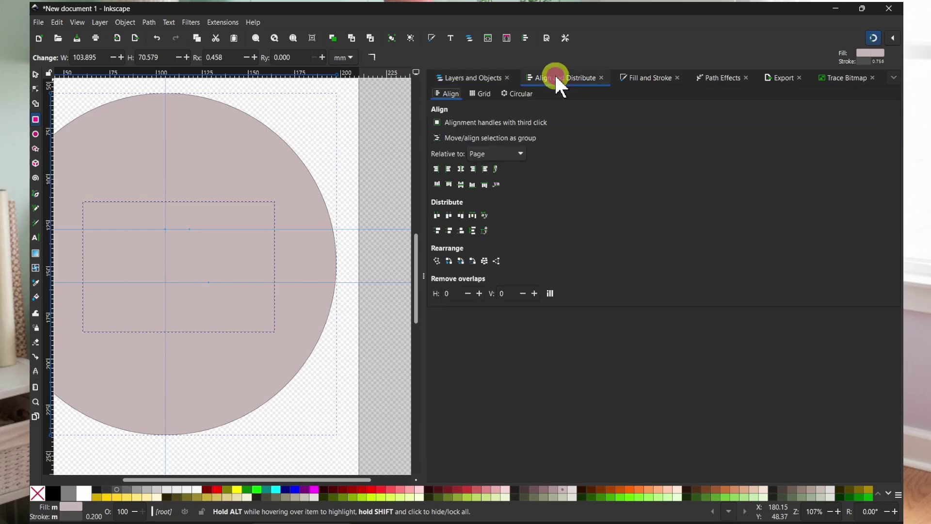
{"action": "left_click", "coordinate": [461, 184]}
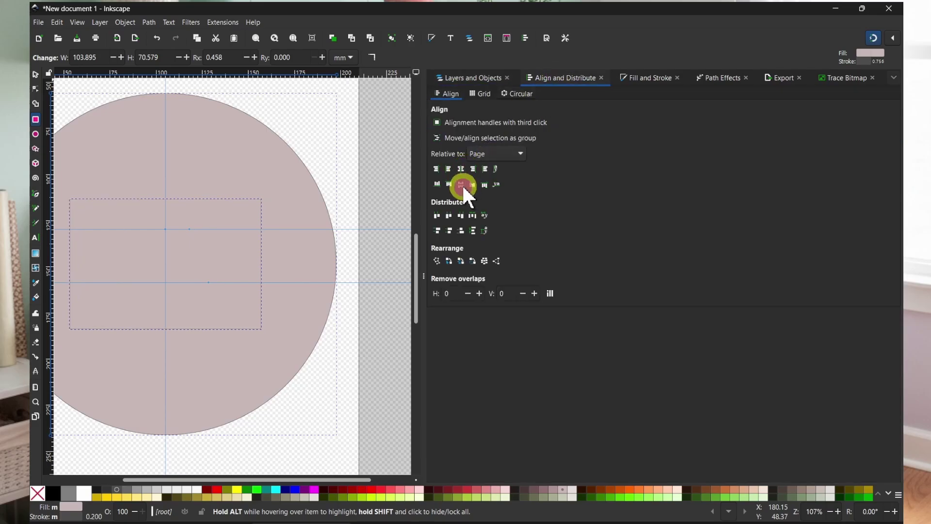
{"action": "scroll", "coordinate": [311, 175], "scroll_direction": "left", "scroll_amount": 4}
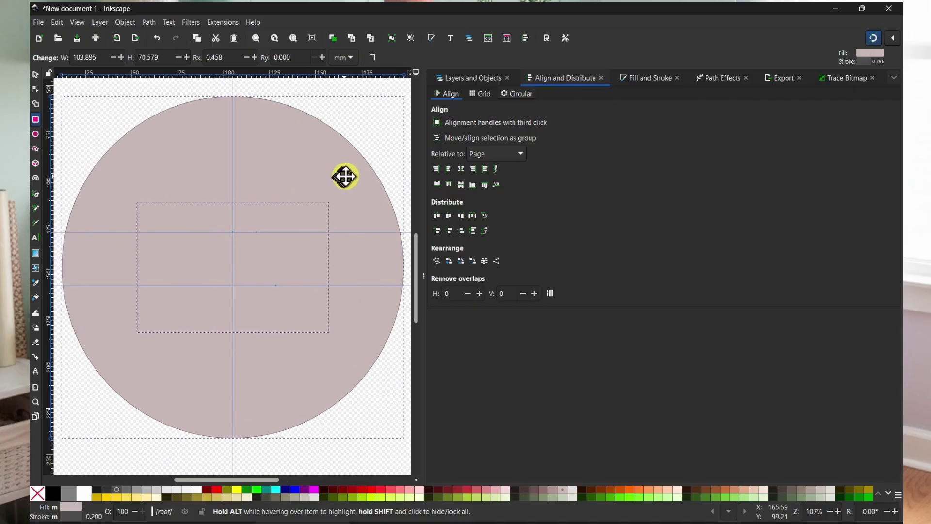
- Fill only the central rectangle with light pink so it contrasts with the circle
{"action": "left_click", "coordinate": [34, 75]}
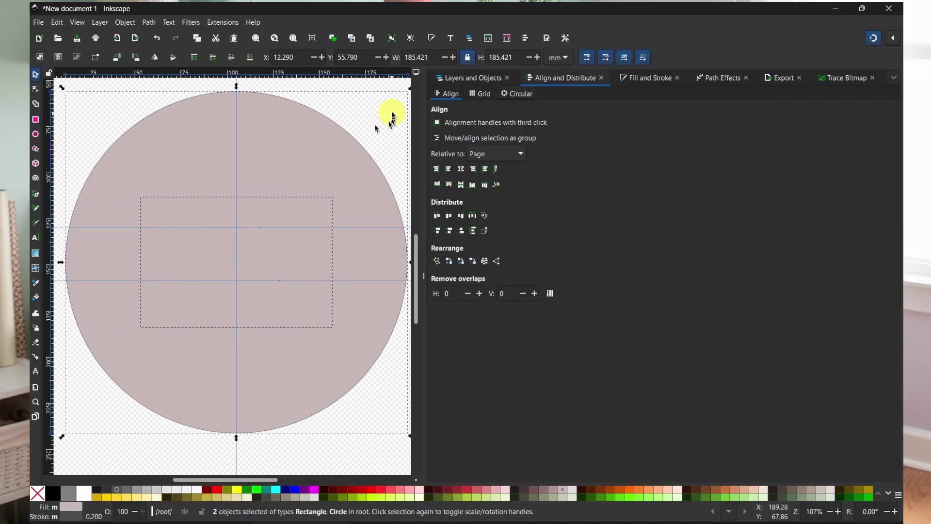
{"action": "left_click", "coordinate": [383, 87]}
{"action": "left_click", "coordinate": [271, 233]}
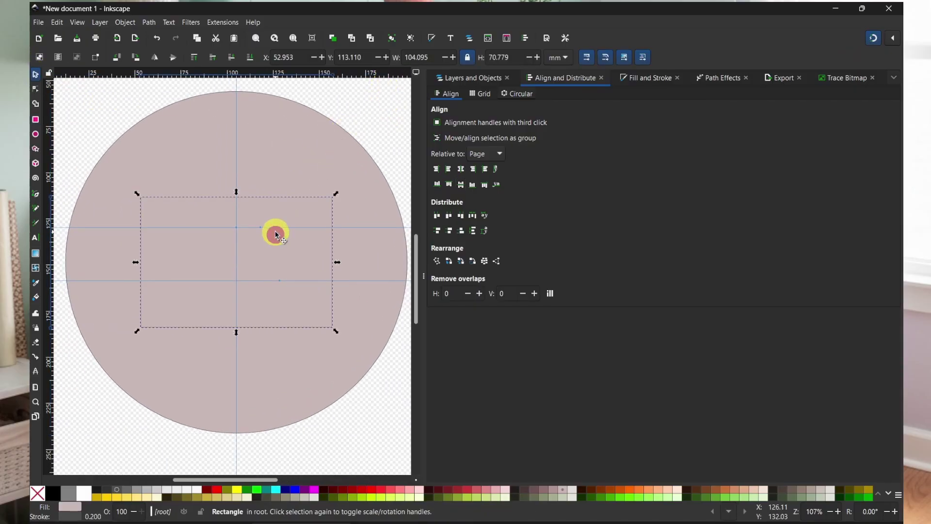
{"action": "left_click", "coordinate": [381, 497]}
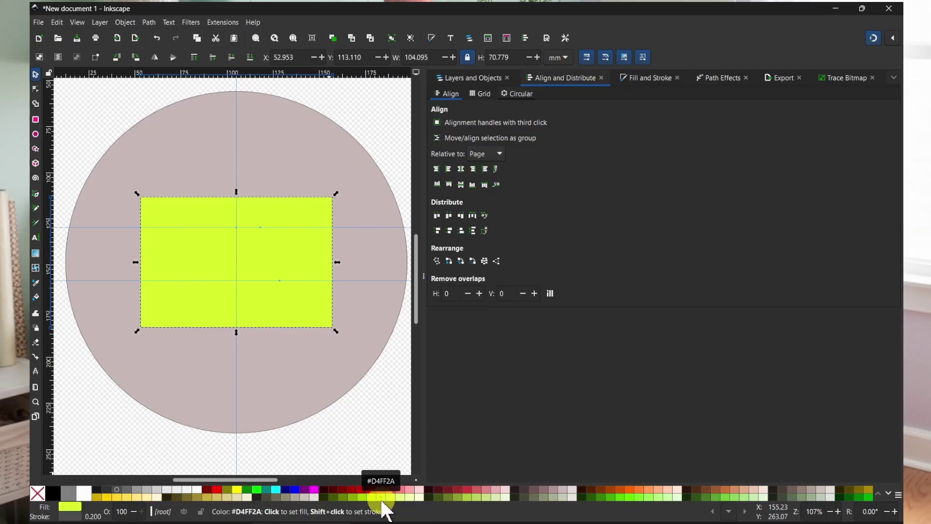
{"action": "left_click", "coordinate": [412, 488]}
- Show the Layers and Objects list, narrow its panel to enlarge the canvas, and deselect everything
{"action": "key", "text": "ctrl+shift+l"}
{"action": "left_click_drag", "start_coordinate": [424, 286], "coordinate": [706, 277]}
{"action": "left_click", "coordinate": [580, 223]}
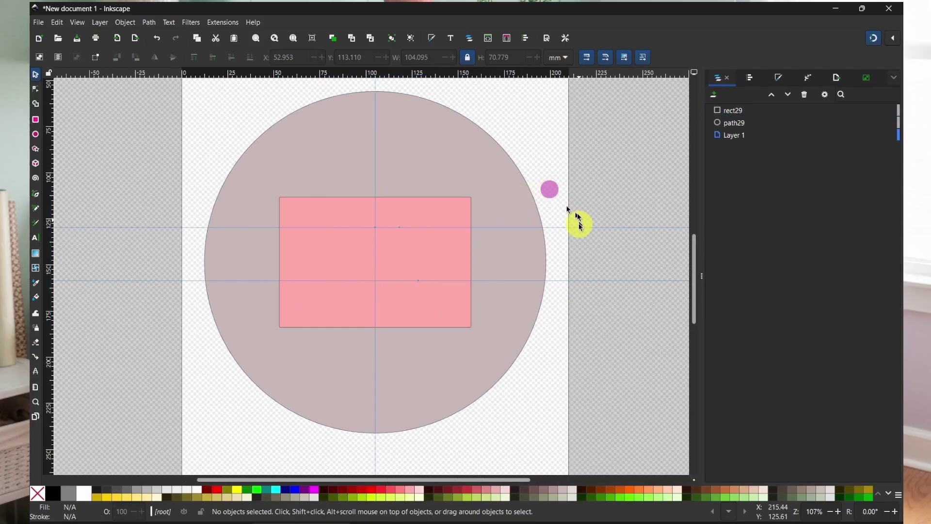
- Draw rectangles over the circle's upper-left and upper-right parts, and one about 88 by 69 mm against the central rectangle's left side
{"action": "scroll", "coordinate": [138, 223], "scroll_direction": "up", "scroll_amount": 2}
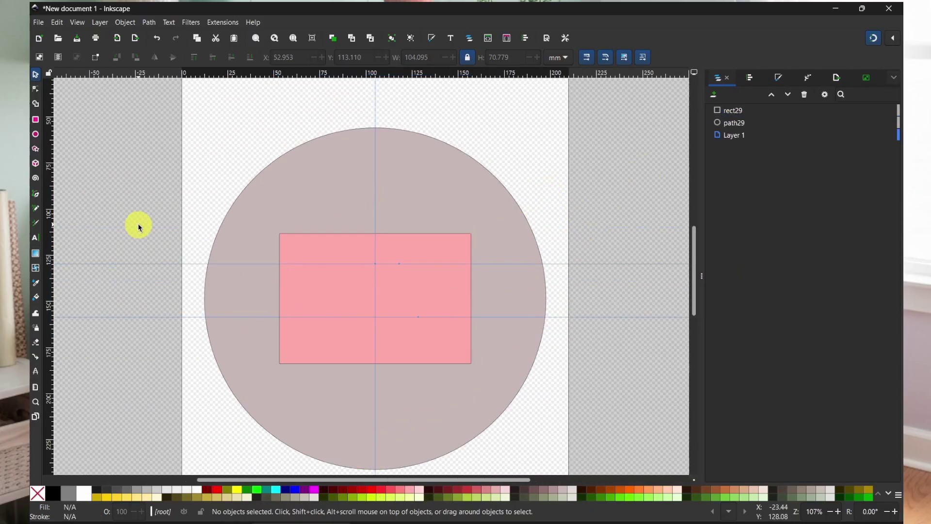
{"action": "left_click", "coordinate": [35, 120]}
{"action": "left_click_drag", "start_coordinate": [376, 235], "coordinate": [154, 111]}
{"action": "mouse_move", "coordinate": [375, 234]}
{"action": "left_mouse_down"}
{"action": "mouse_move", "coordinate": [439, 167]}
{"action": "mouse_move", "coordinate": [375, 209]}
{"action": "mouse_move", "coordinate": [375, 233]}
{"action": "left_mouse_up"}
{"action": "left_click_drag", "start_coordinate": [597, 128], "coordinate": [449, 228]}
{"action": "mouse_move", "coordinate": [118, 237]}
{"action": "left_mouse_down"}
{"action": "mouse_move", "coordinate": [218, 280]}
{"action": "mouse_move", "coordinate": [279, 363]}
{"action": "left_mouse_up"}
- Stretch the left rectangle's upper edge to line up with the top of the central rectangle
{"action": "left_click", "coordinate": [35, 74]}
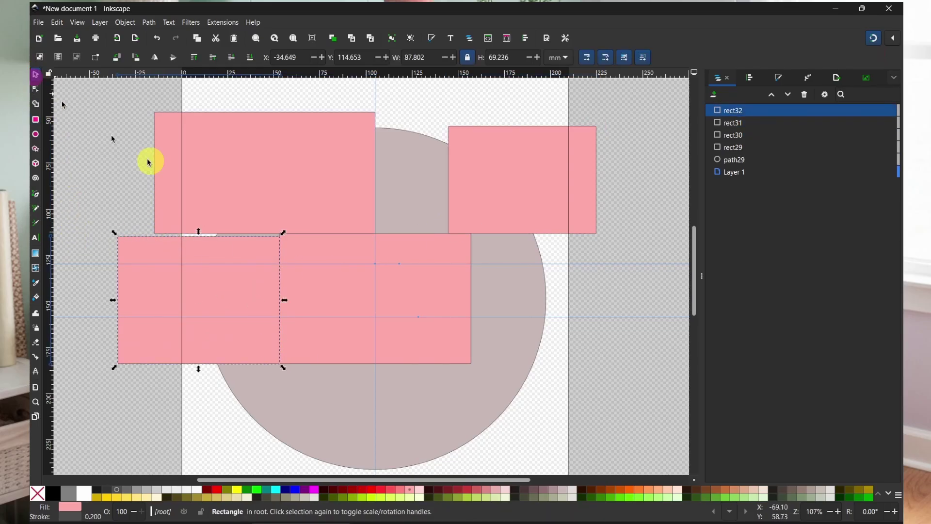
{"action": "left_click_drag", "start_coordinate": [197, 237], "coordinate": [197, 234]}
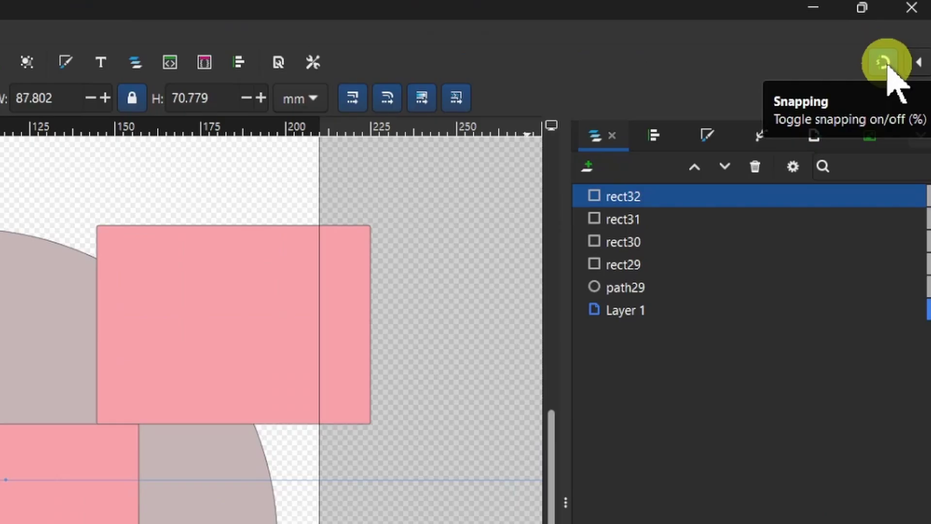
{"action": "left_click", "coordinate": [888, 66]}
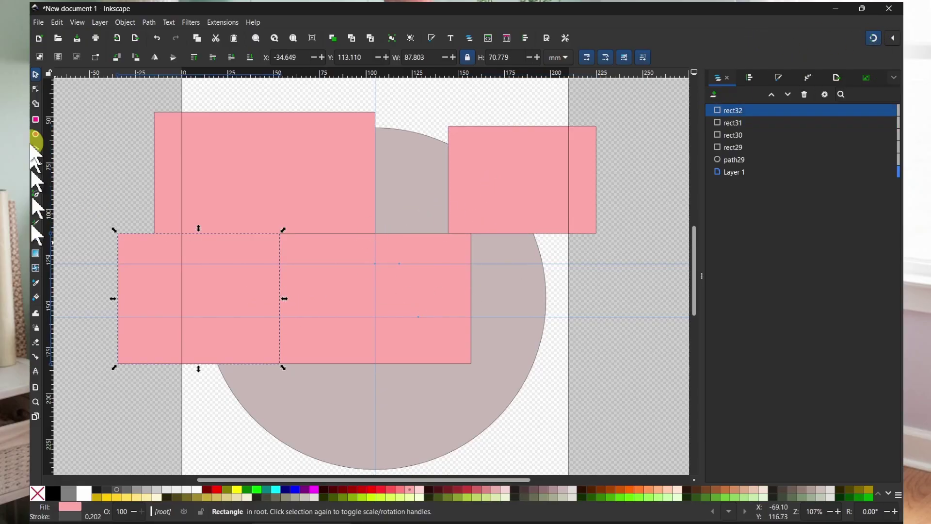
- Draw a rectangle over the circle's right side and stretch it to about 75 by 111 mm, flush with the central rectangle's right and top edges
{"action": "key", "text": "r"}
{"action": "left_click_drag", "start_coordinate": [471, 439], "coordinate": [610, 253]}
{"action": "key", "text": "s"}
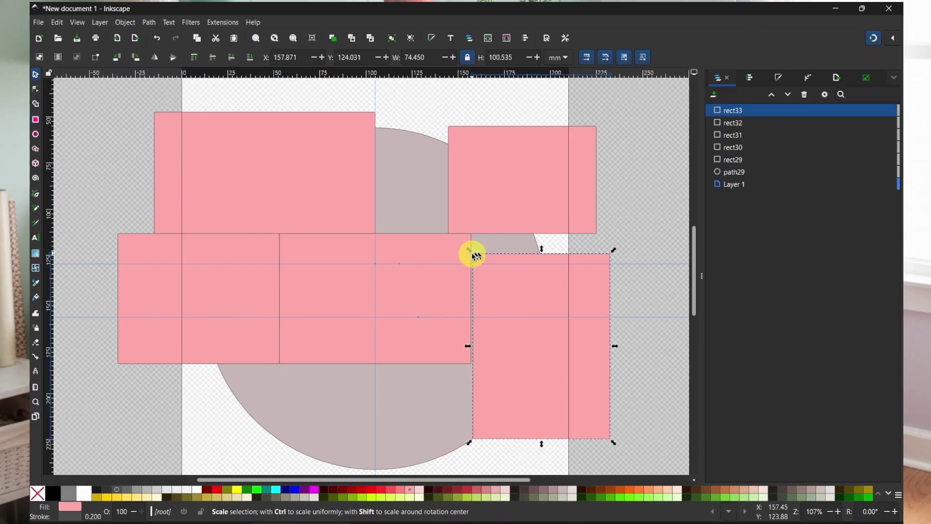
{"action": "left_click_drag", "start_coordinate": [541, 249], "coordinate": [541, 235]}
- Draw a rectangle about 105 by 67 mm below the central rectangle, left of the vertical guide, and a second one right of the guide
{"action": "scroll", "coordinate": [439, 285], "scroll_direction": "down", "scroll_amount": 2}
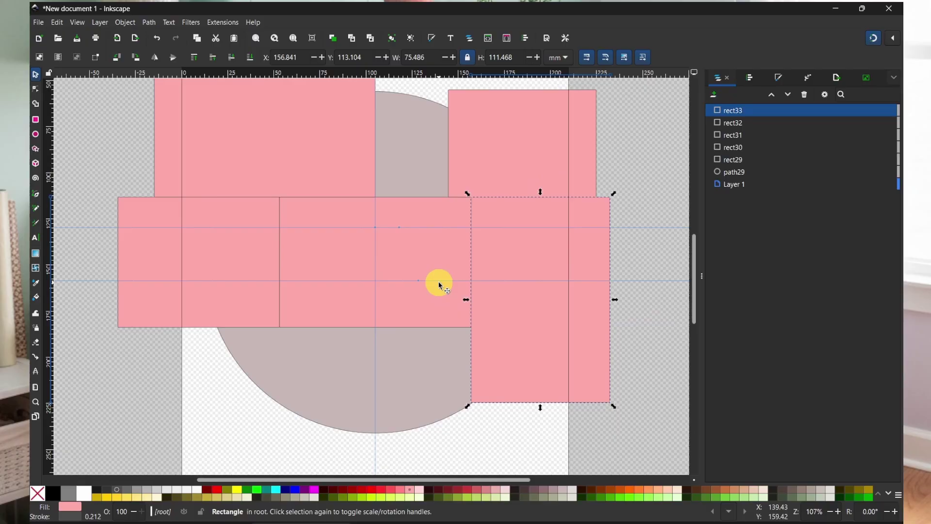
{"action": "left_click", "coordinate": [35, 120]}
{"action": "mouse_move", "coordinate": [374, 328]}
{"action": "left_mouse_down"}
{"action": "mouse_move", "coordinate": [214, 445]}
{"action": "mouse_move", "coordinate": [181, 451]}
{"action": "left_mouse_up"}
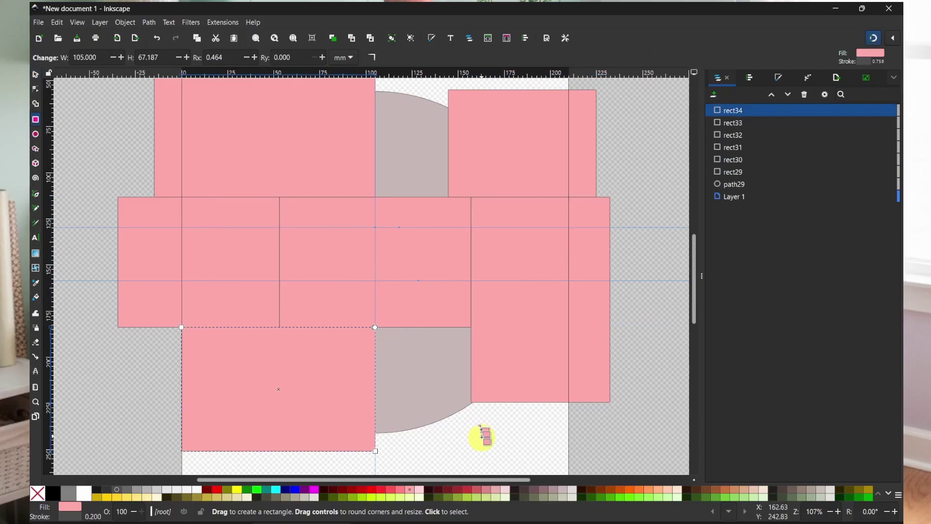
{"action": "scroll", "coordinate": [481, 426], "scroll_direction": "down", "scroll_amount": 3}
{"action": "mouse_move", "coordinate": [477, 413]}
{"action": "left_mouse_down"}
{"action": "mouse_move", "coordinate": [377, 316]}
{"action": "mouse_move", "coordinate": [379, 265]}
{"action": "left_mouse_up"}
{"action": "key", "text": "s"}
- Fit the lower rectangle flush against the right-hand one, and extend the right-hand rectangle downward to about 128 mm high
{"action": "left_click", "coordinate": [497, 256]}
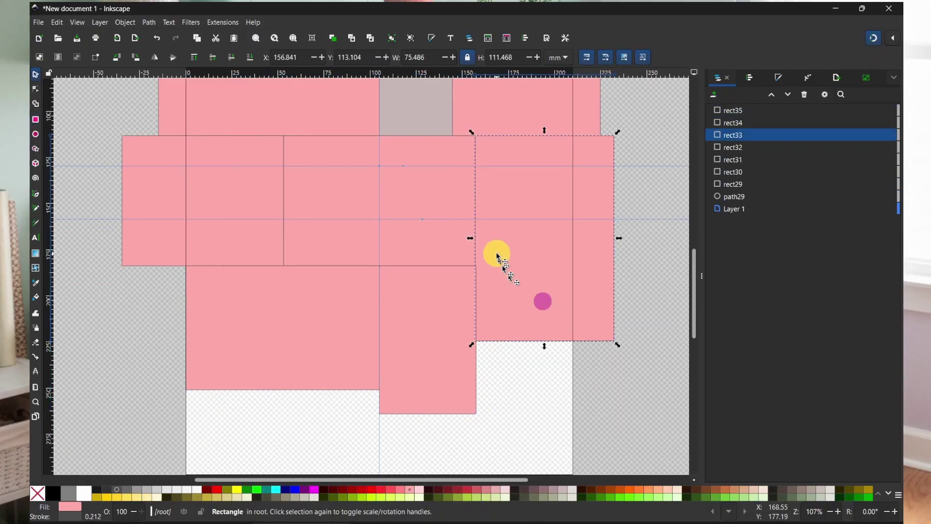
{"action": "left_click", "coordinate": [473, 340]}
{"action": "left_click_drag", "start_coordinate": [482, 338], "coordinate": [481, 260]}
{"action": "left_click", "coordinate": [544, 323]}
{"action": "left_click_drag", "start_coordinate": [544, 346], "coordinate": [545, 377]}
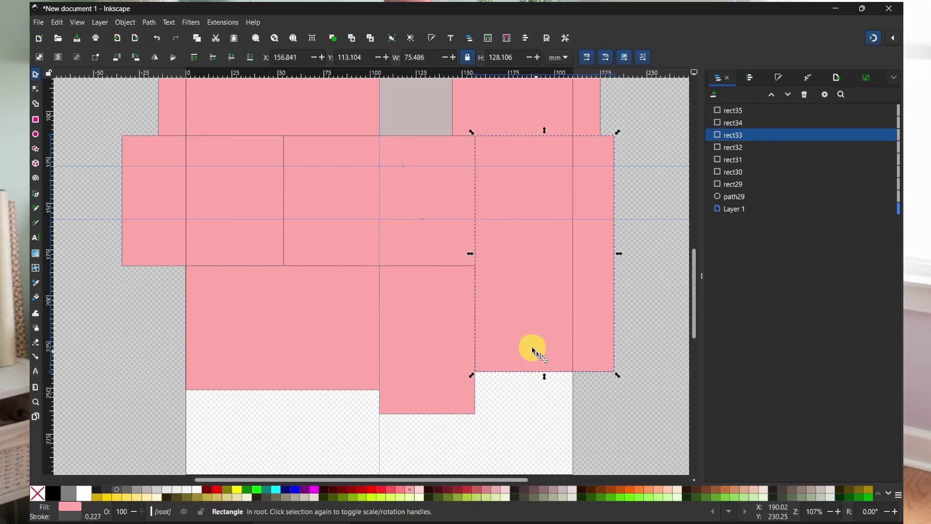
- Draw a rectangle about 40 by 58 mm in the gap between the two upper rectangles
{"action": "scroll", "coordinate": [533, 349], "scroll_direction": "up", "scroll_amount": 6}
{"action": "key", "text": "r"}
{"action": "mouse_move", "coordinate": [374, 273]}
{"action": "left_mouse_down"}
{"action": "mouse_move", "coordinate": [446, 131]}
{"action": "mouse_move", "coordinate": [445, 168]}
{"action": "left_mouse_up"}
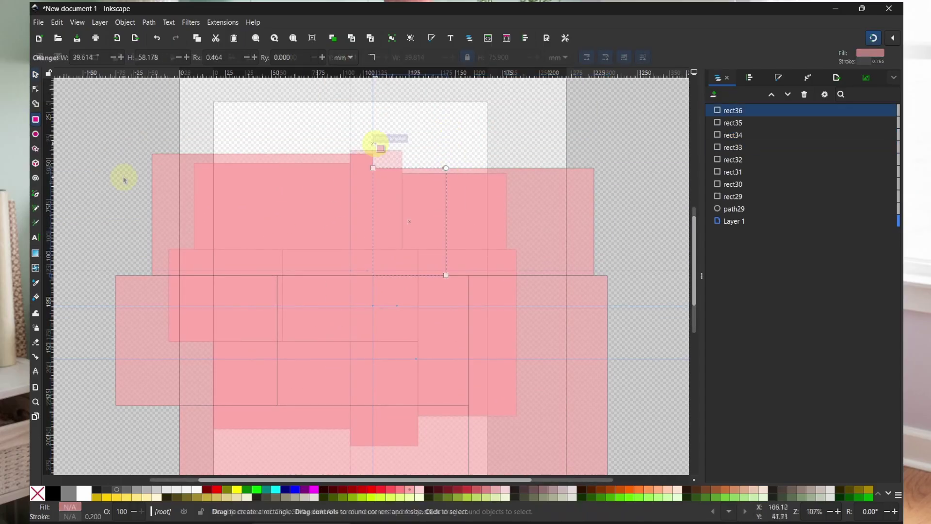
- Select the circle together with all the rectangles and split them along their overlaps with the Fracture path operation
{"action": "key", "text": "minus"}
{"action": "key", "text": "s"}
{"action": "left_click_drag", "start_coordinate": [108, 108], "coordinate": [585, 466]}
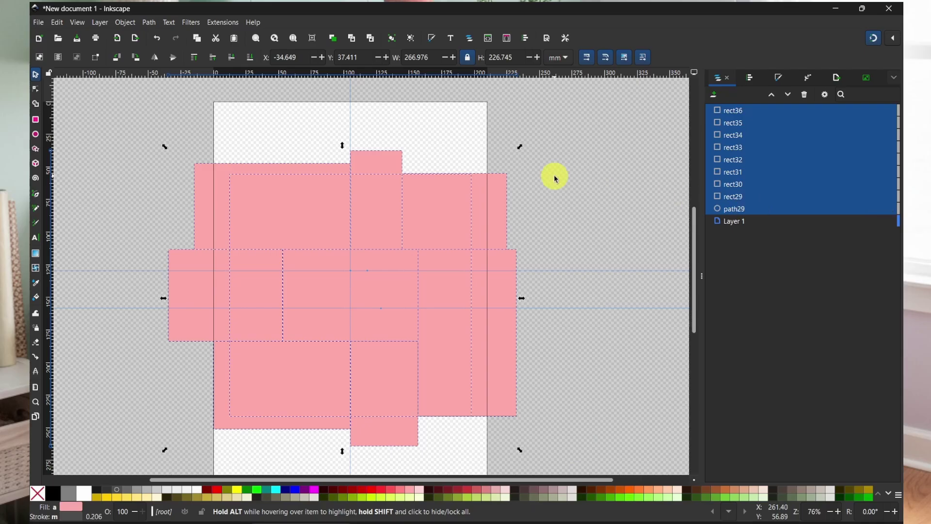
{"action": "left_click", "coordinate": [147, 22]}
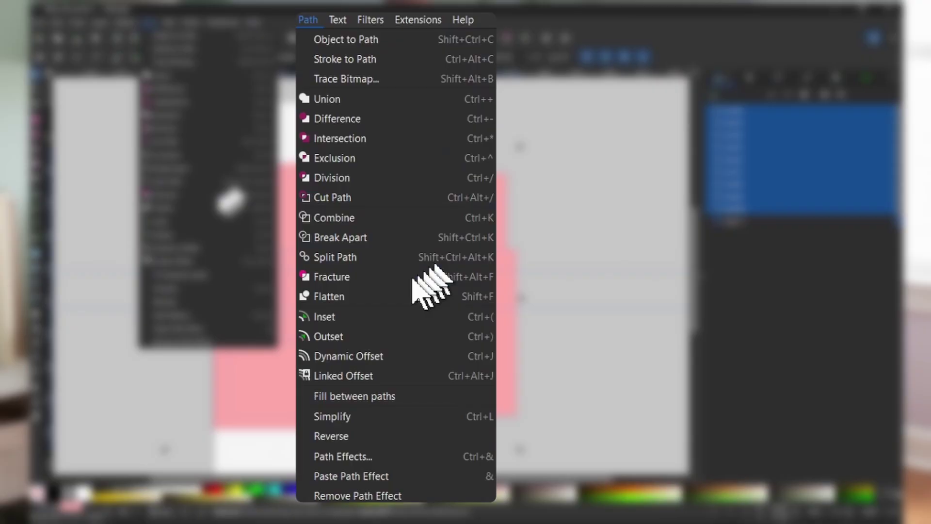
{"action": "left_click", "coordinate": [167, 196]}
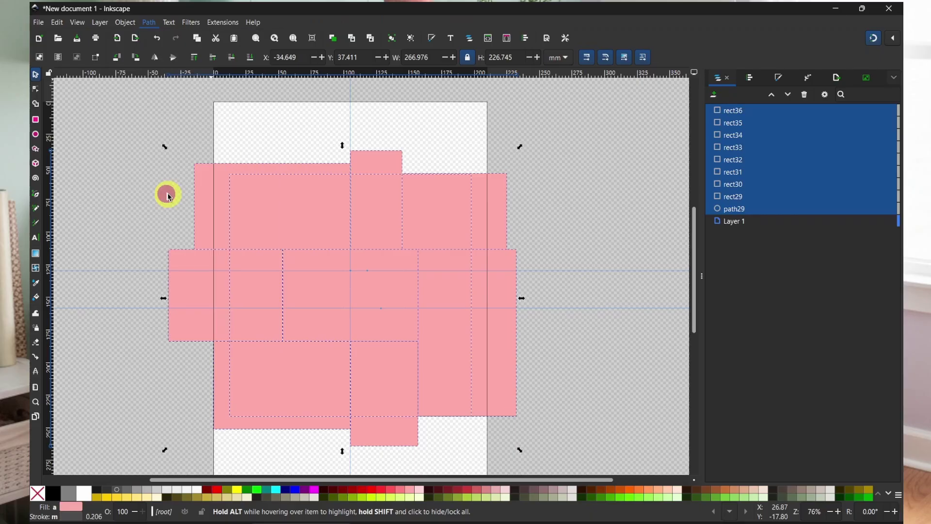
{"action": "left_click", "coordinate": [618, 196]}
- Pull the fractured pieces lying outside the circle above it and on its right side away, and delete them
{"action": "left_click", "coordinate": [258, 181]}
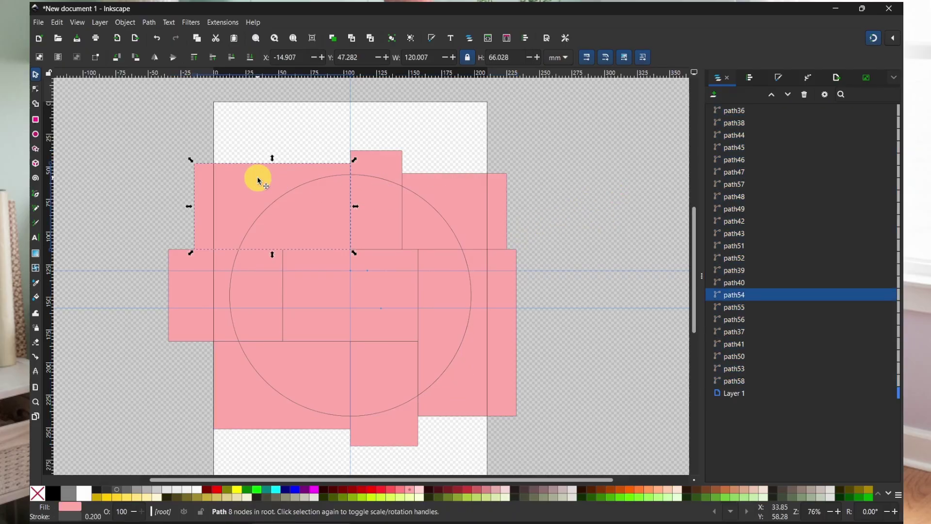
{"action": "left_click_drag", "start_coordinate": [258, 181], "coordinate": [153, 133]}
{"action": "left_click_drag", "start_coordinate": [485, 213], "coordinate": [570, 158]}
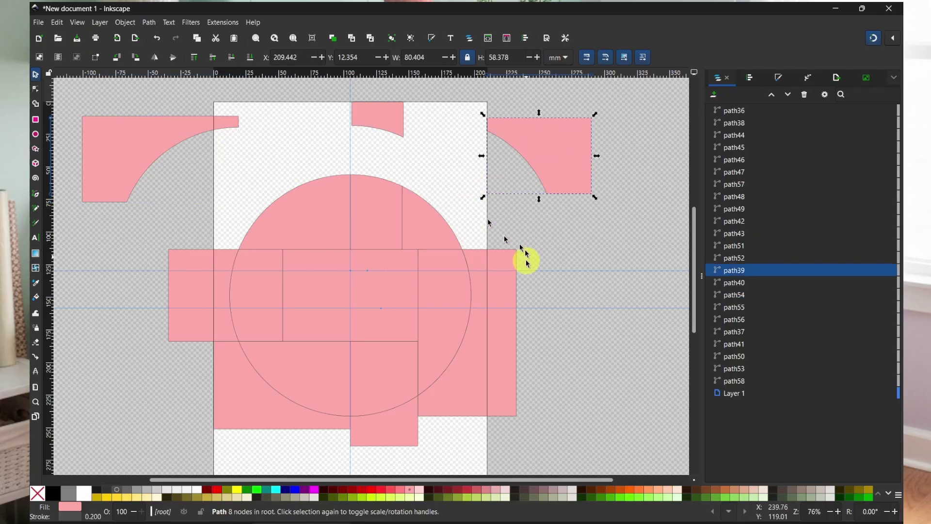
{"action": "left_click_drag", "start_coordinate": [517, 262], "coordinate": [610, 243]}
{"action": "key", "text": "Delete"}
{"action": "left_click", "coordinate": [587, 146]}
{"action": "key", "text": "Delete"}
{"action": "key", "text": "Delete"}
{"action": "left_click", "coordinate": [113, 140]}
{"action": "key", "text": "Delete"}
- Delete the fractured pieces outside the circle on its left side and below it
{"action": "left_click_drag", "start_coordinate": [188, 264], "coordinate": [102, 198]}
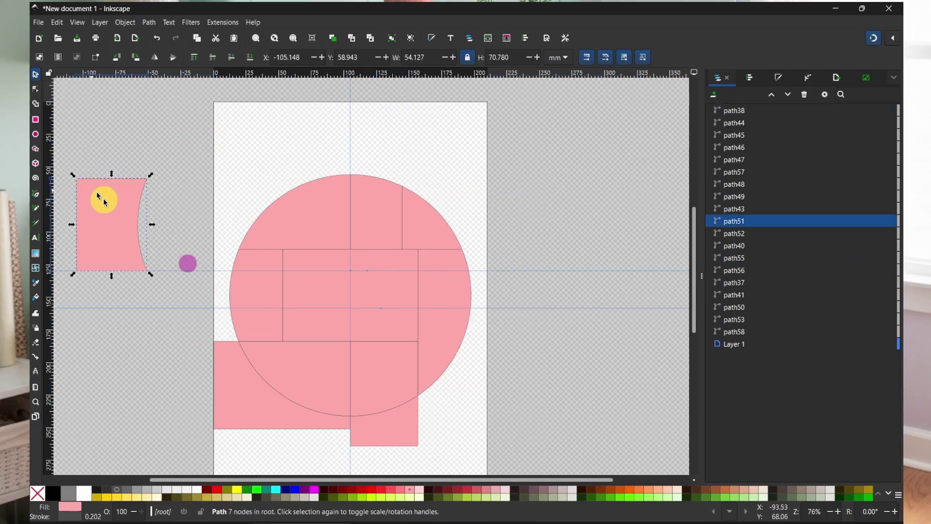
{"action": "key", "text": "Delete"}
{"action": "left_click", "coordinate": [310, 403]}
{"action": "key", "text": "Delete"}
{"action": "left_click", "coordinate": [374, 431]}
{"action": "key", "text": "Delete"}
- Move the vertical guide and both horizontal guides off the circle, and delete the thin leftover line below it
{"action": "left_click_drag", "start_coordinate": [352, 143], "coordinate": [588, 199]}
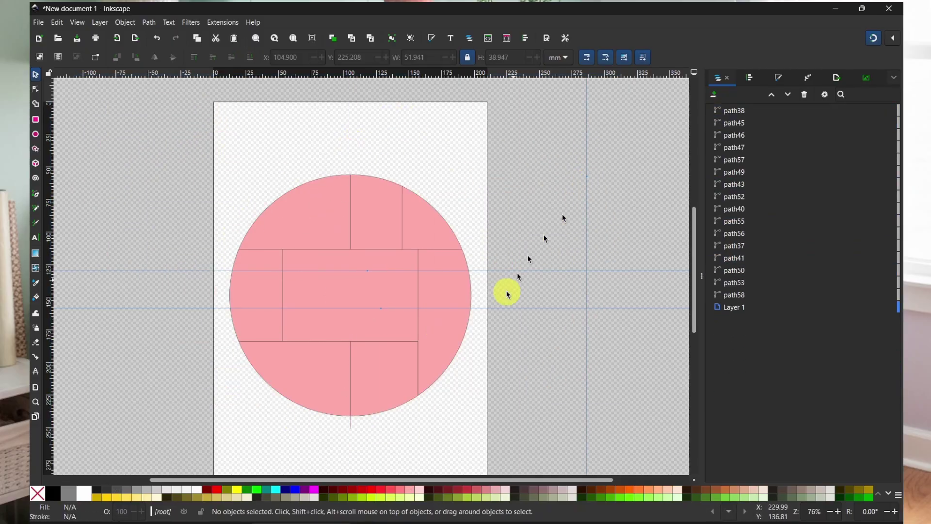
{"action": "left_click_drag", "start_coordinate": [549, 271], "coordinate": [534, 124]}
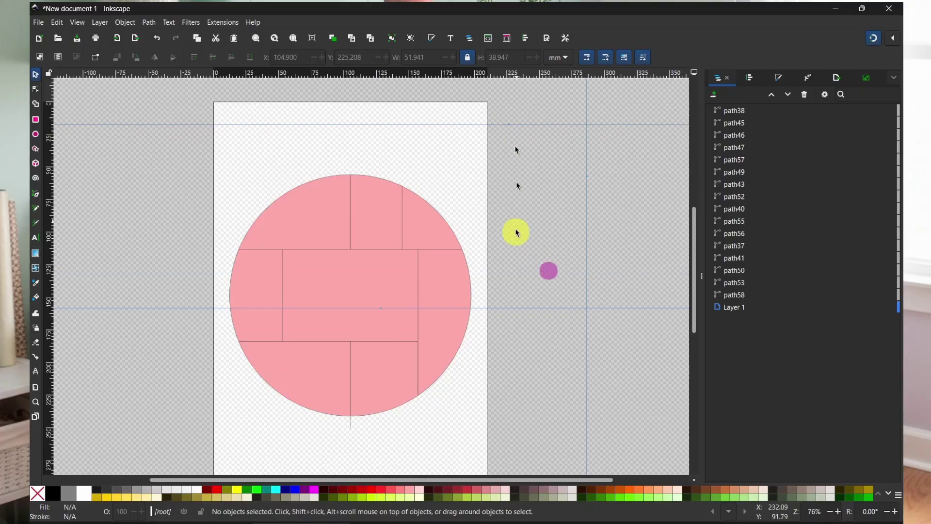
{"action": "left_click_drag", "start_coordinate": [522, 308], "coordinate": [343, 451]}
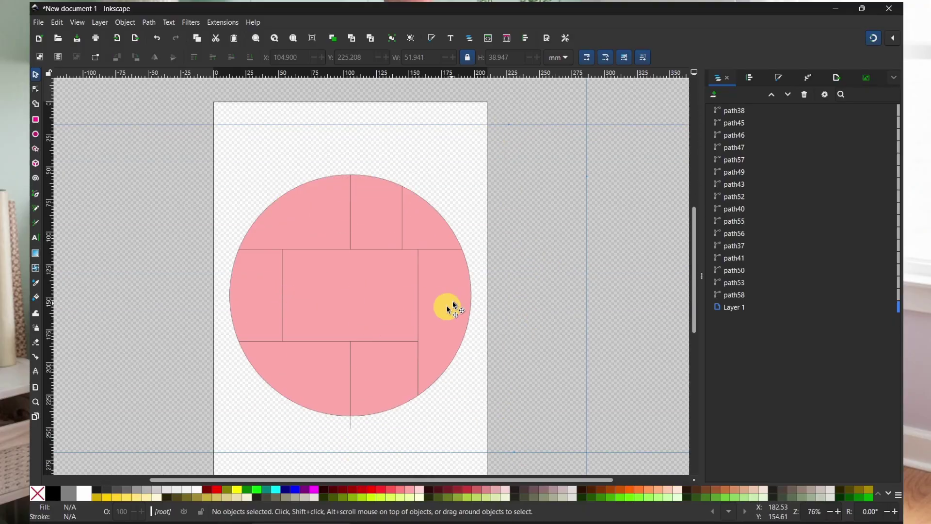
{"action": "scroll", "coordinate": [454, 307], "scroll_direction": "down", "scroll_amount": 3}
{"action": "left_click_drag", "start_coordinate": [332, 391], "coordinate": [357, 361]}
{"action": "key", "text": "Delete"}
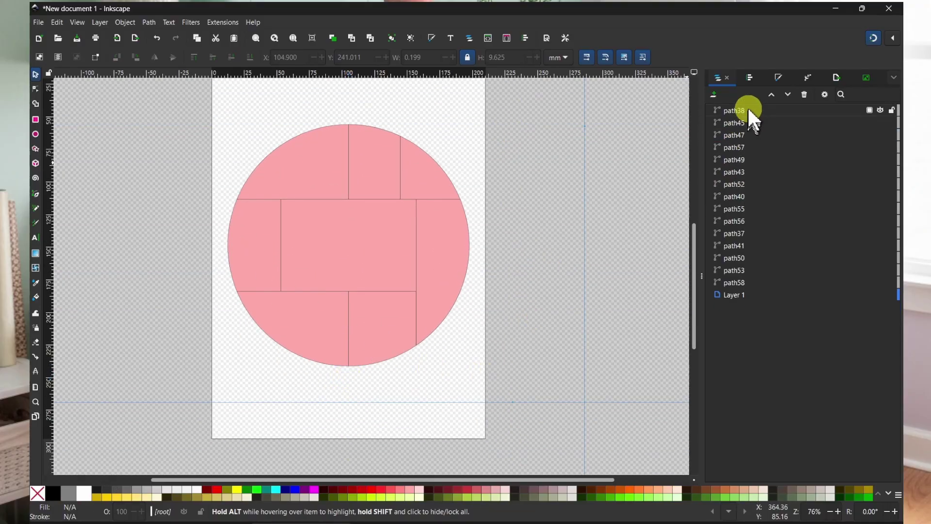
- Fill the narrow section at the circle's top, just right of centre, with a darker pink and lock it
{"action": "left_click", "coordinate": [736, 111]}
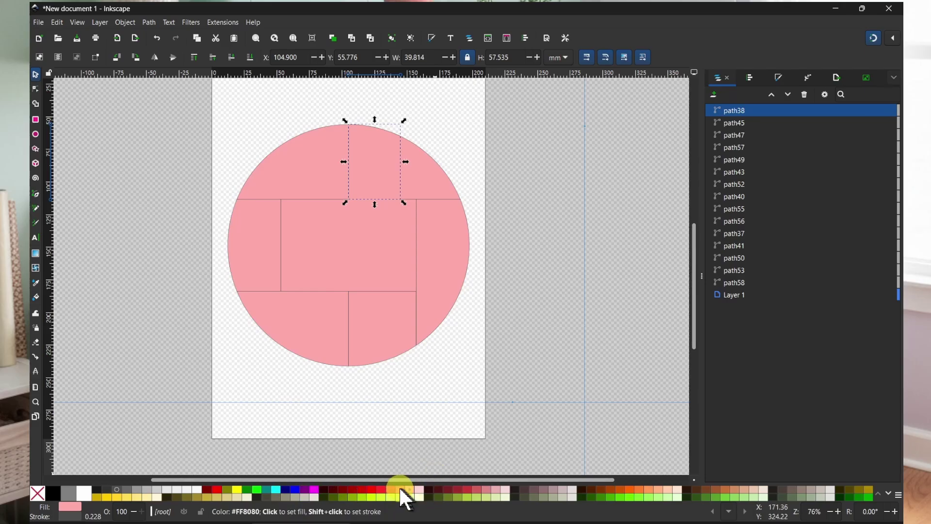
{"action": "left_click", "coordinate": [410, 491]}
{"action": "left_click", "coordinate": [381, 166]}
{"action": "left_click", "coordinate": [892, 110]}
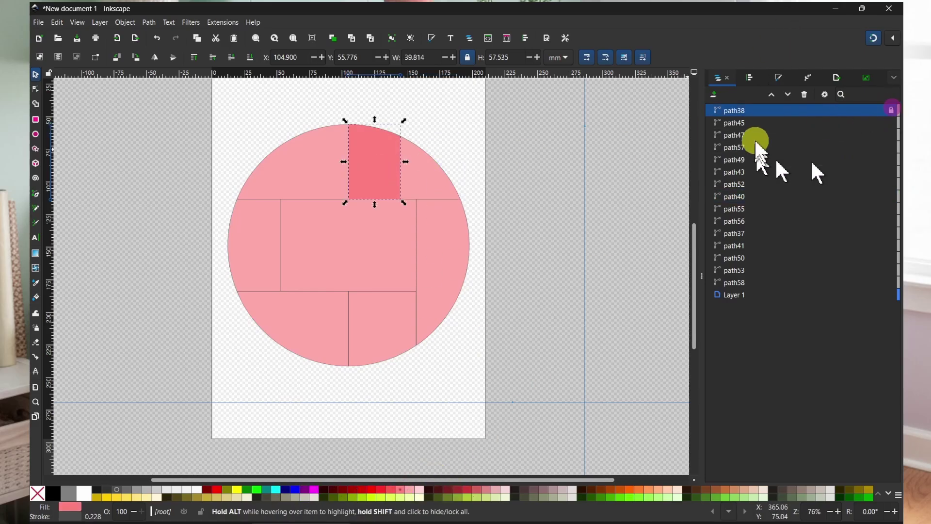
- Fill the bottom section right of centre with a greyish pink, lock it, and delete the thin sliver path47 along its left edge
{"action": "left_click", "coordinate": [734, 122]}
{"action": "left_click", "coordinate": [892, 122]}
{"action": "left_click", "coordinate": [763, 135]}
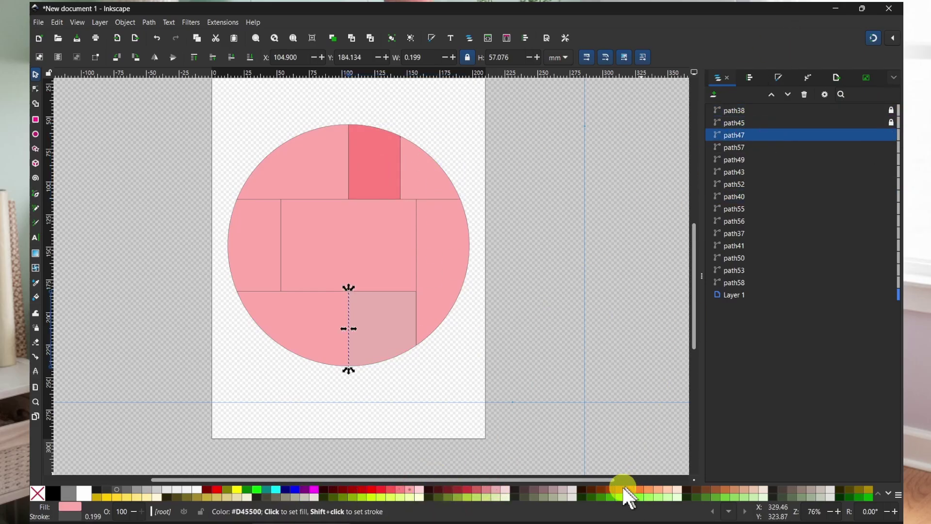
{"action": "key", "text": "Delete"}
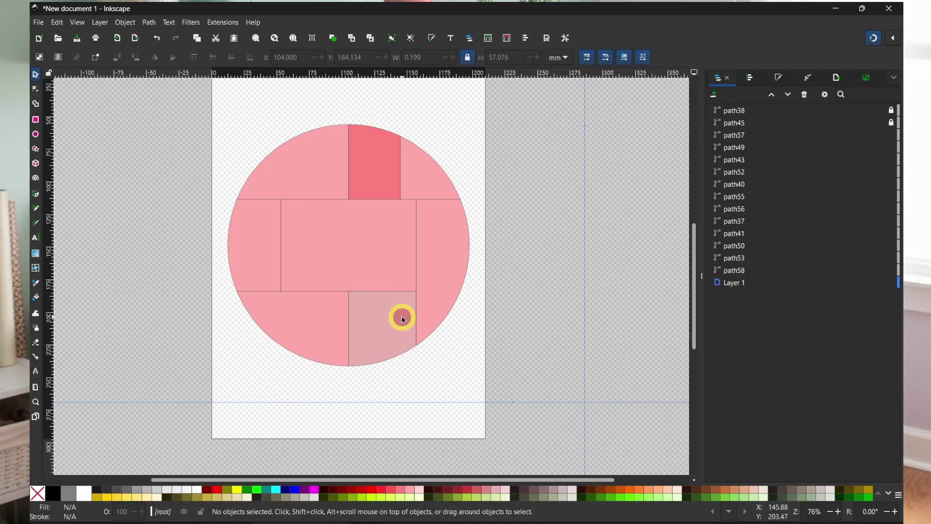
- Fill the circle's right-hand section bright green and its upper-left section blue, locking each one
{"action": "left_click", "coordinate": [459, 263]}
{"action": "left_click", "coordinate": [621, 497]}
{"action": "left_click", "coordinate": [891, 159]}
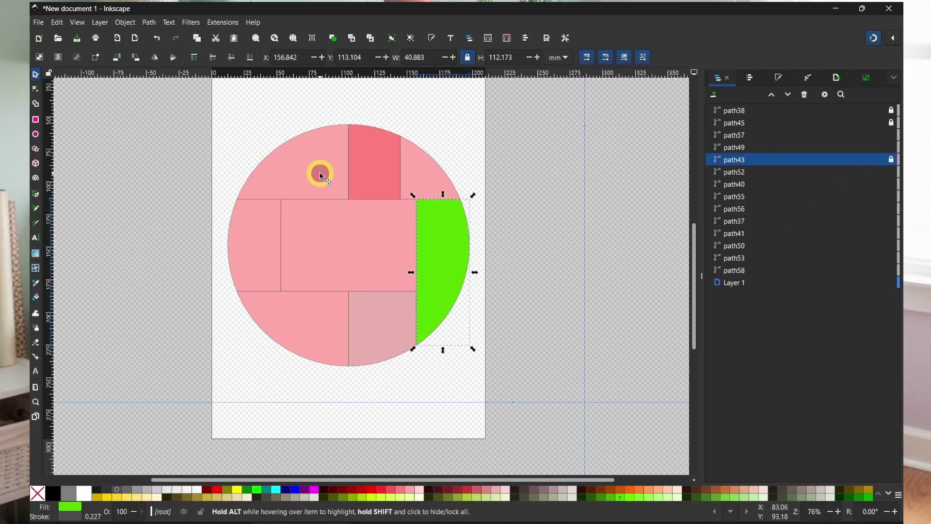
{"action": "left_click", "coordinate": [320, 176]}
{"action": "left_click", "coordinate": [295, 489]}
{"action": "left_click", "coordinate": [892, 196]}
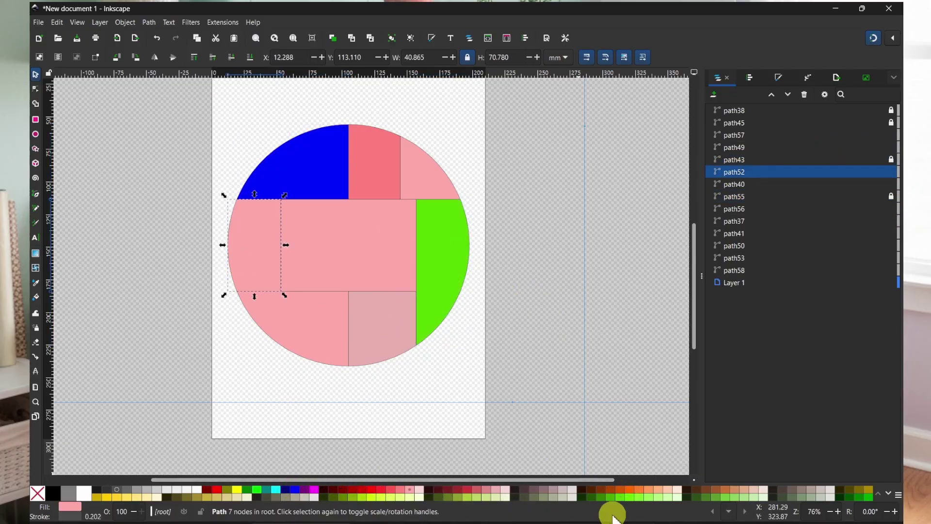
- Fill the circle's left section olive and the central rectangle green, locking each one
{"action": "left_click", "coordinate": [868, 489]}
{"action": "left_click", "coordinate": [892, 171]}
{"action": "left_click", "coordinate": [368, 243]}
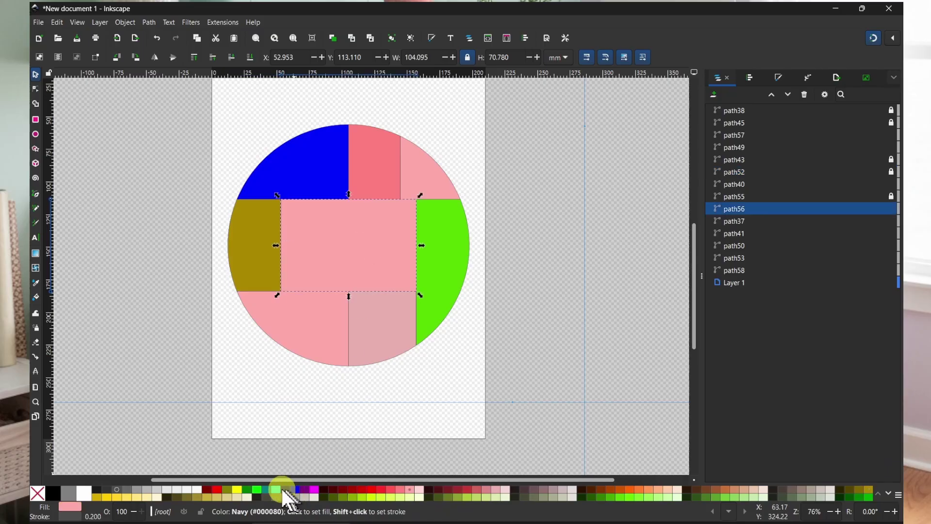
{"action": "left_click", "coordinate": [281, 491]}
{"action": "left_click", "coordinate": [892, 209]}
- Fill the circle's lower-left section crimson and its upper-right section orange, and lock both
{"action": "left_click", "coordinate": [325, 164]}
{"action": "left_click", "coordinate": [422, 173]}
{"action": "left_click", "coordinate": [379, 335]}
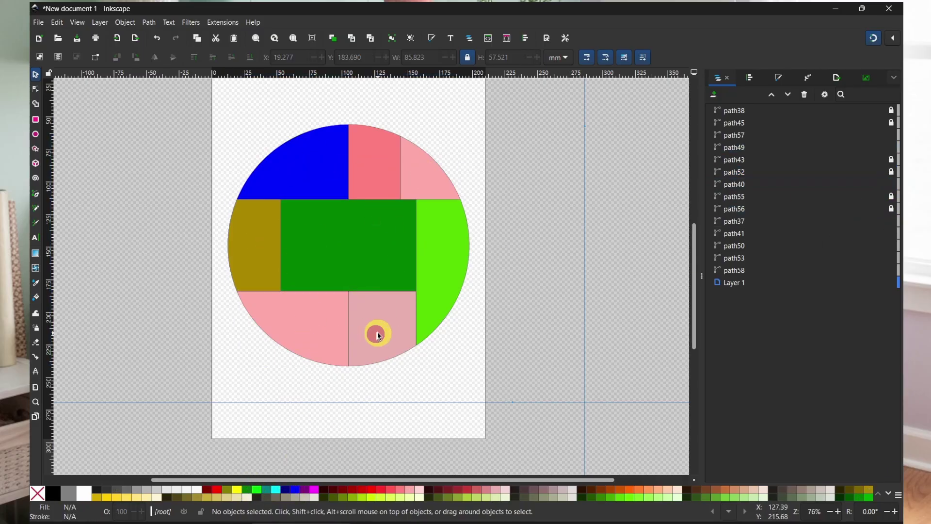
{"action": "left_click", "coordinate": [296, 331]}
{"action": "left_click", "coordinate": [467, 491]}
{"action": "left_click", "coordinate": [891, 147]}
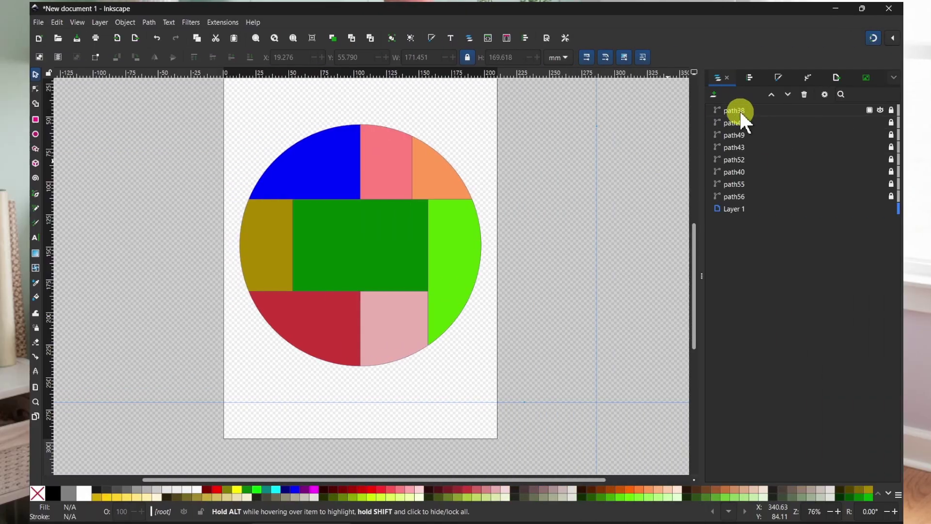
- Check every path in the object list one by one, from path38 to path56, against its section of the circle
{"action": "left_click", "coordinate": [739, 110]}
{"action": "left_click", "coordinate": [734, 122]}
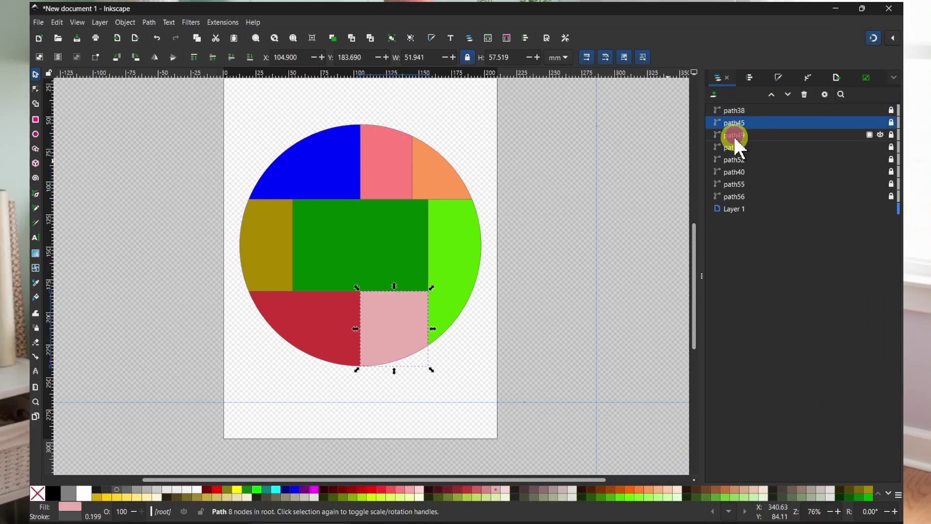
{"action": "left_click", "coordinate": [734, 135]}
{"action": "left_click", "coordinate": [733, 147]}
{"action": "left_click", "coordinate": [732, 160]}
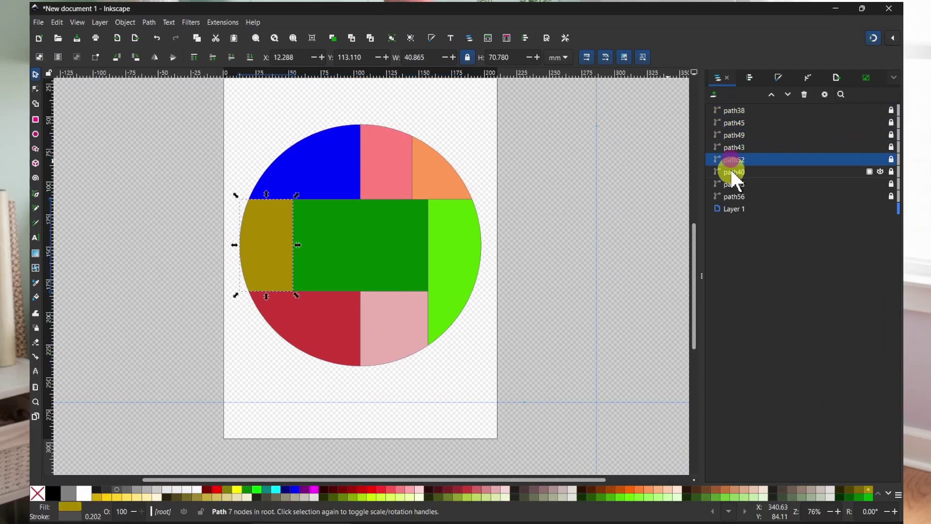
{"action": "left_click", "coordinate": [732, 172]}
{"action": "left_click", "coordinate": [730, 184]}
{"action": "left_click", "coordinate": [732, 197]}
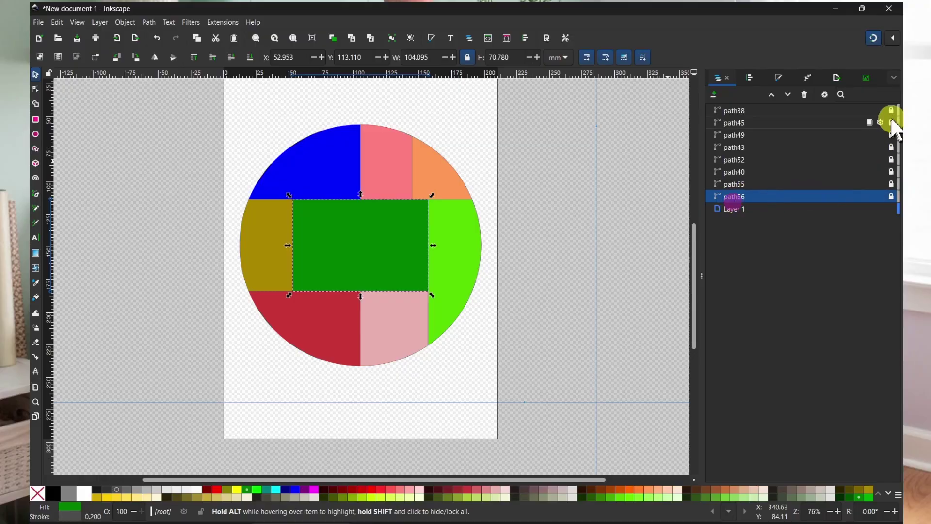
- Select all the circle's section paths from path38 to path56, unlock them together and clear the selection
{"action": "left_click", "coordinate": [762, 111], "text": "shift"}
{"action": "left_click", "coordinate": [891, 110]}
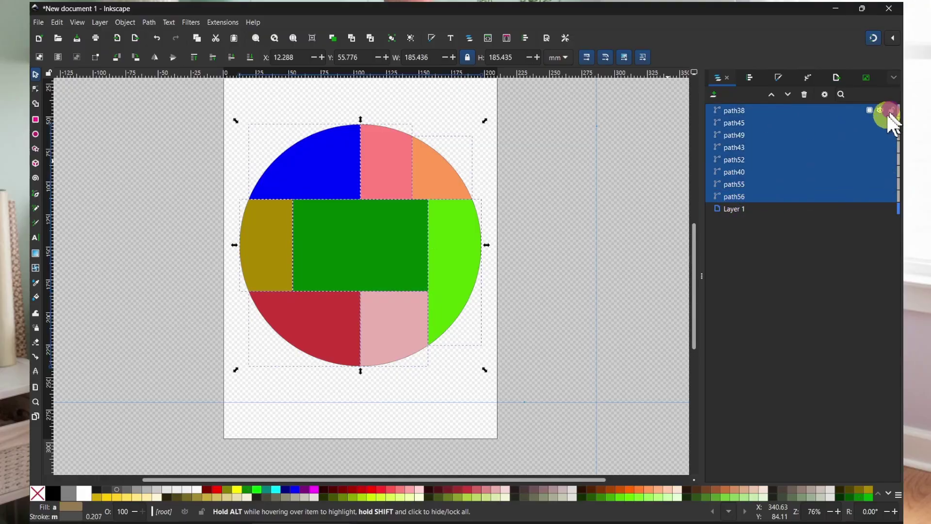
{"action": "left_click", "coordinate": [599, 155]}
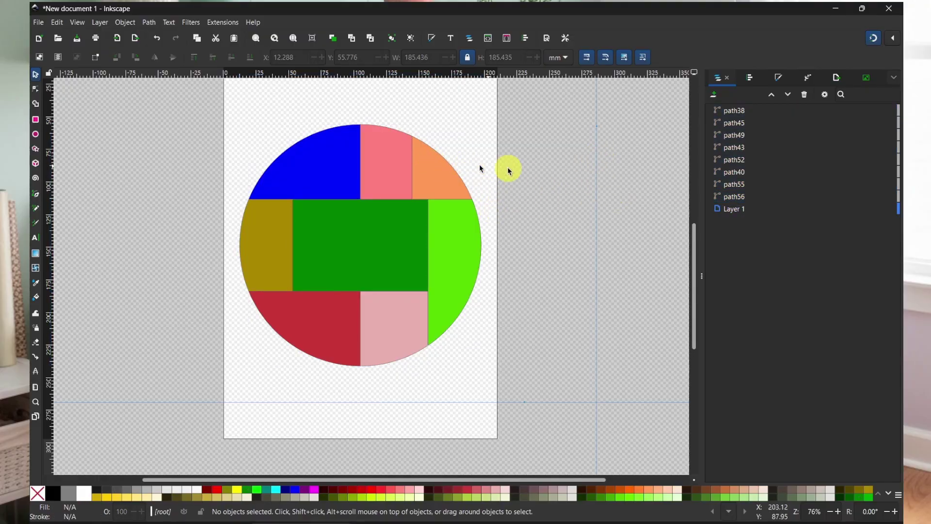
{"action": "left_click", "coordinate": [311, 182]}
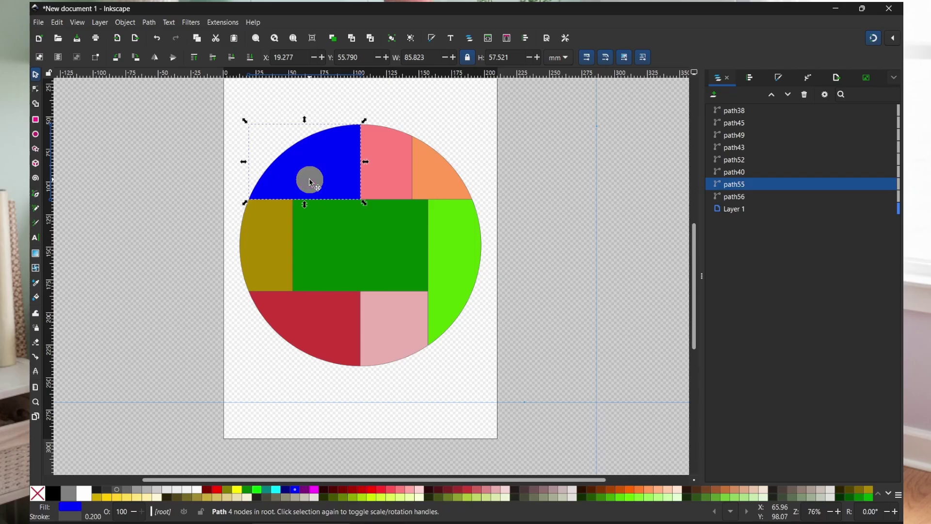
{"action": "left_click", "coordinate": [158, 194]}
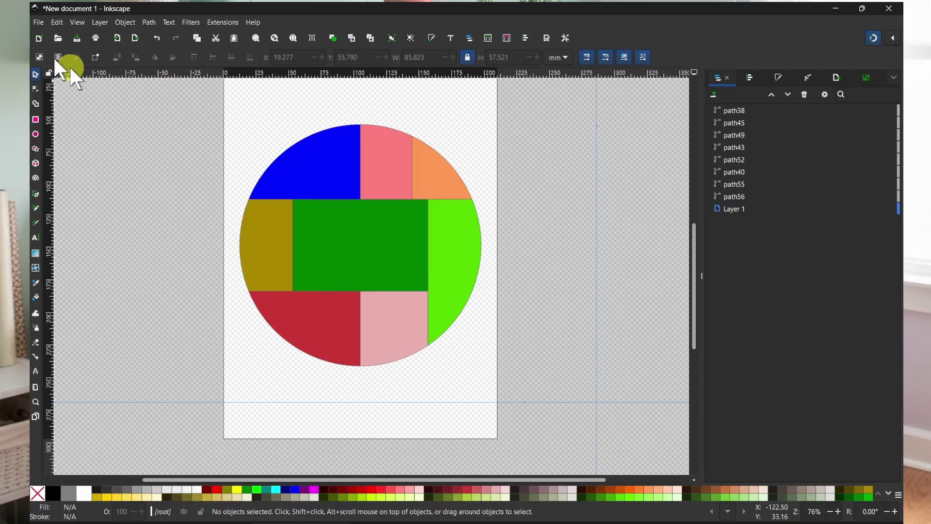
{"action": "left_click", "coordinate": [324, 187]}
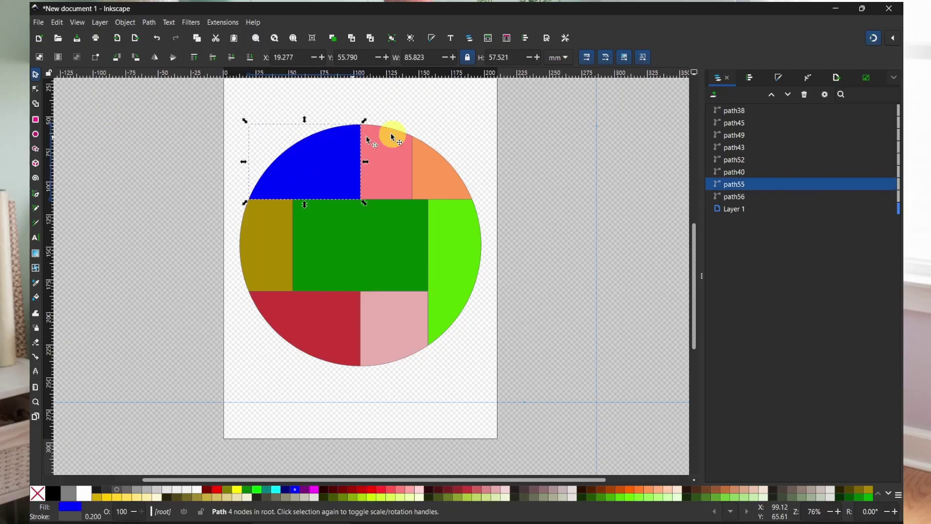
{"action": "left_click", "coordinate": [554, 147]}
{"action": "left_click", "coordinate": [307, 166]}
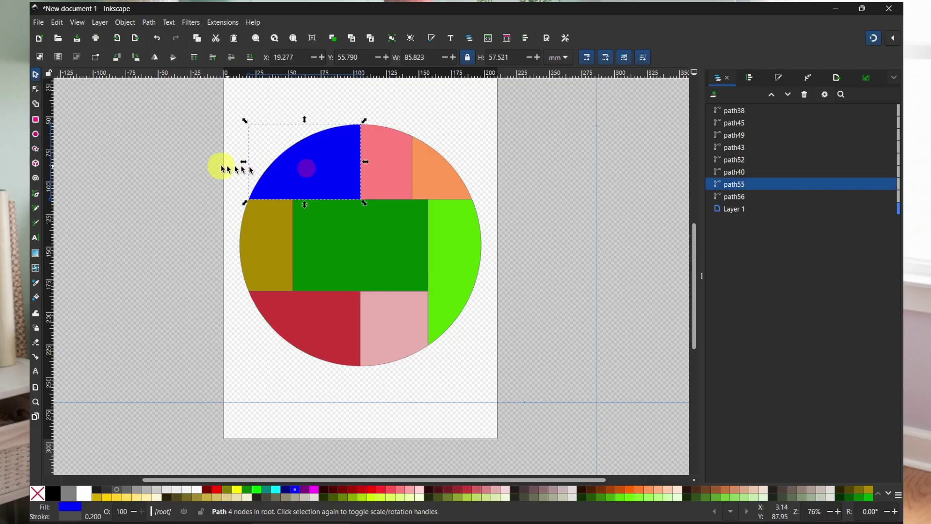
{"action": "left_click", "coordinate": [176, 165]}
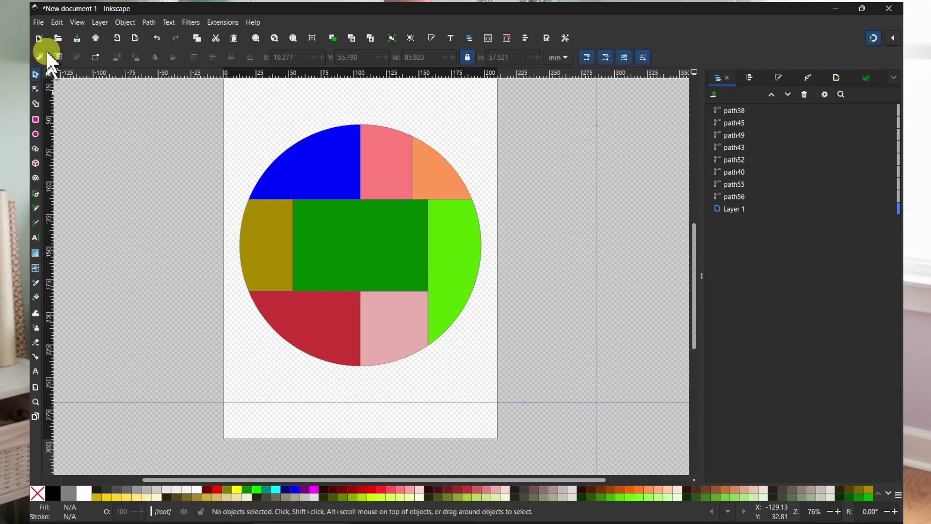
- Import the Alstroemeria flower image from the Desktop folder into the document
{"action": "left_click", "coordinate": [43, 23]}
{"action": "mouse_move", "coordinate": [56, 23]}
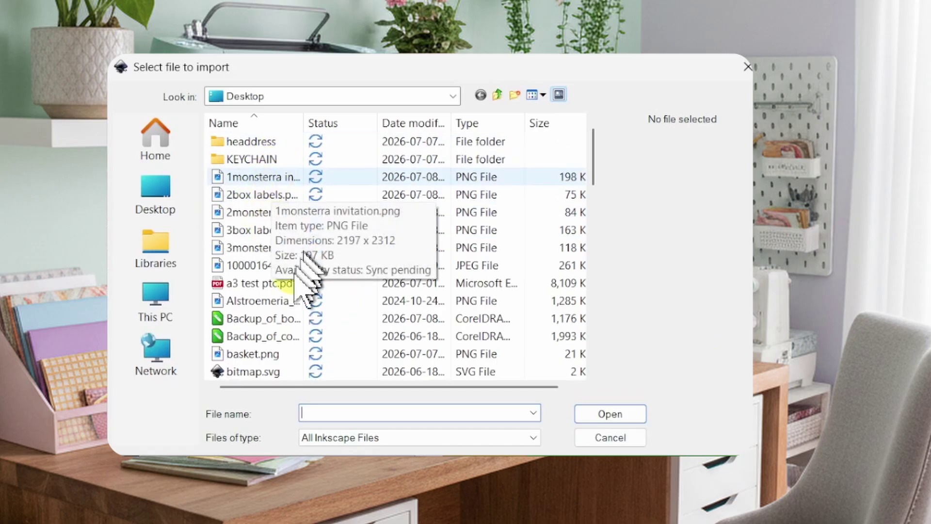
{"action": "double_click", "coordinate": [265, 301]}
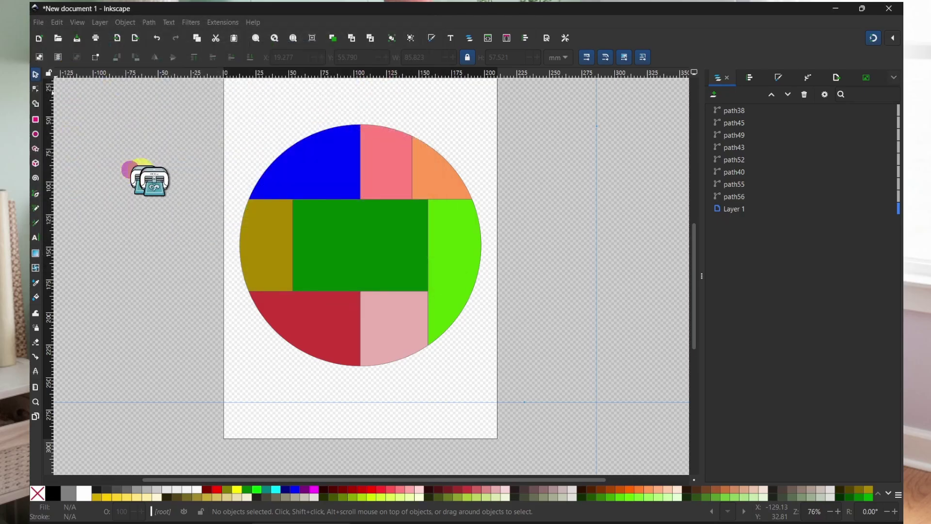
{"action": "left_click", "coordinate": [268, 206]}
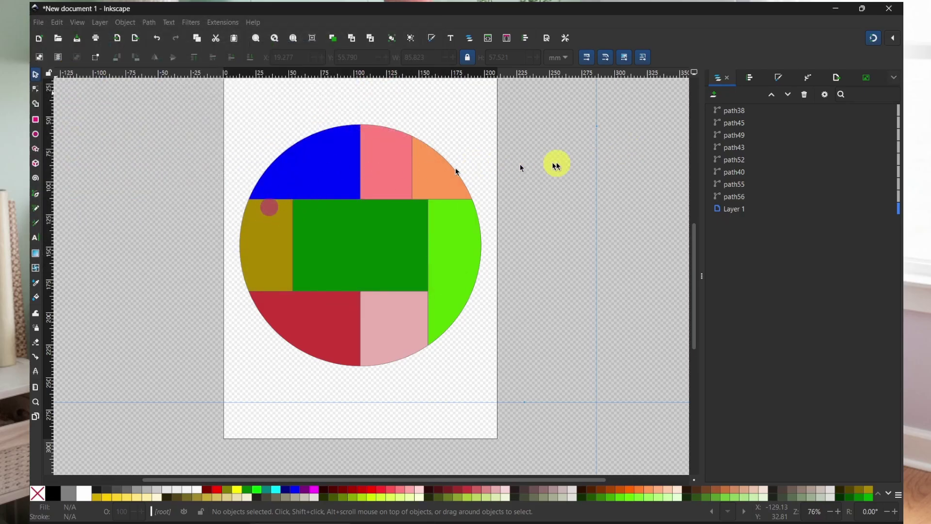
- Scale the flower image down to about 149 by 211 mm and place it just left of the page
{"action": "scroll", "coordinate": [259, 94], "scroll_direction": "down", "scroll_amount": 2, "text": "ctrl"}
{"action": "left_click_drag", "start_coordinate": [250, 94], "coordinate": [186, 178]}
{"action": "left_click_drag", "start_coordinate": [181, 216], "coordinate": [232, 189]}
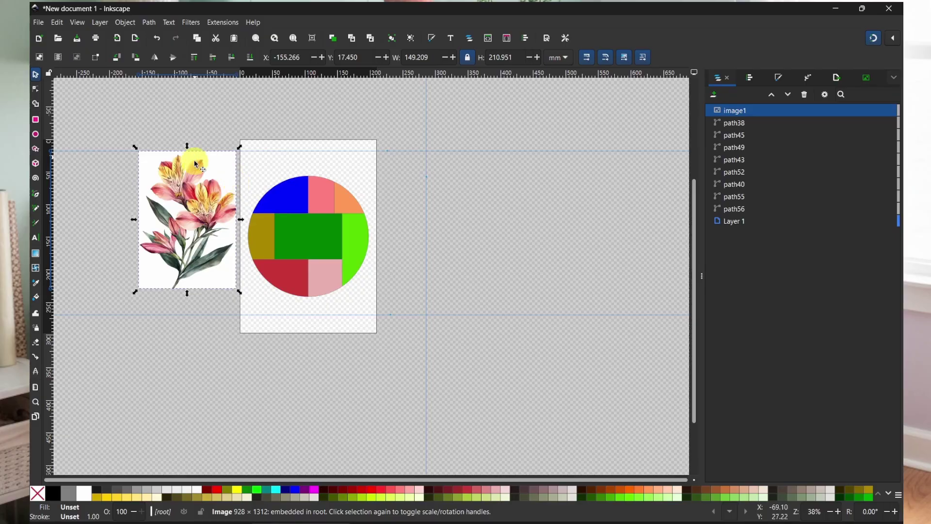
- Duplicate the flower image three times in place beside the page, making four stacked copies
{"action": "right_click", "coordinate": [193, 196]}
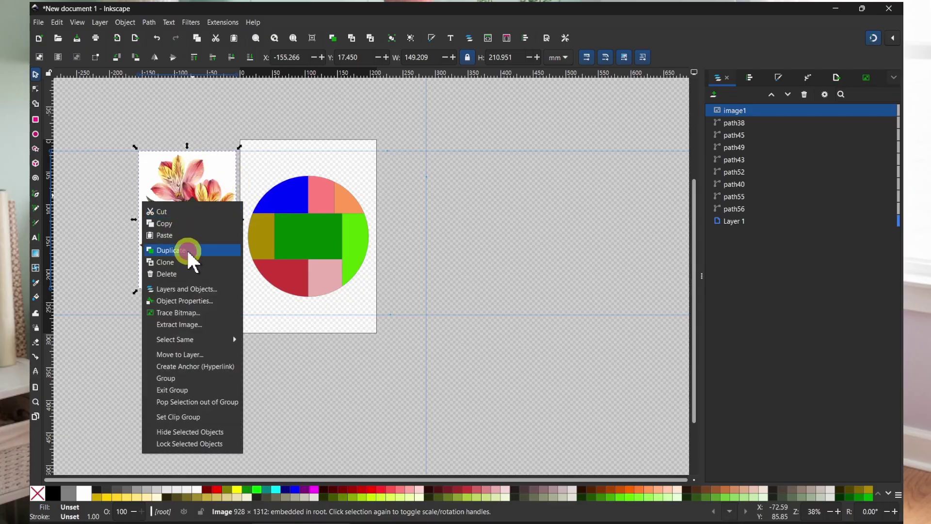
{"action": "left_click", "coordinate": [192, 257]}
{"action": "right_click", "coordinate": [183, 187]}
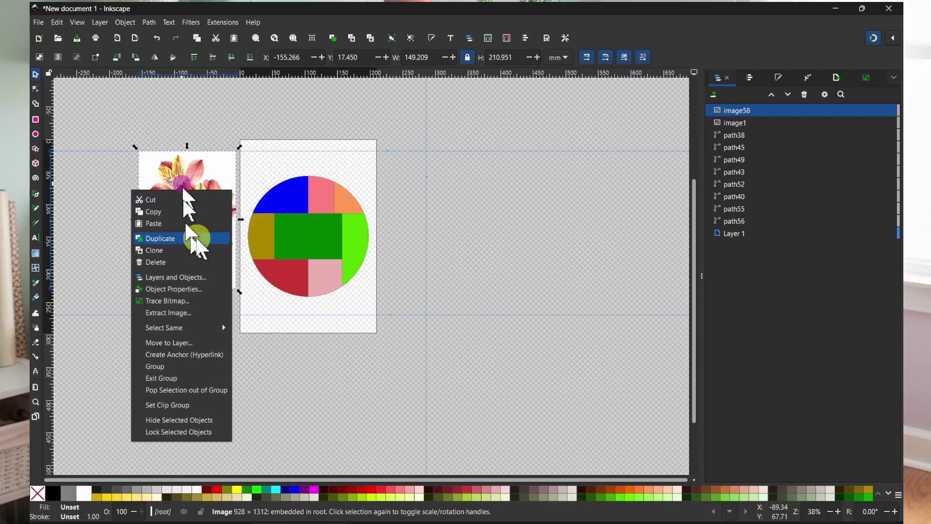
{"action": "left_click", "coordinate": [185, 239]}
{"action": "right_click", "coordinate": [185, 178]}
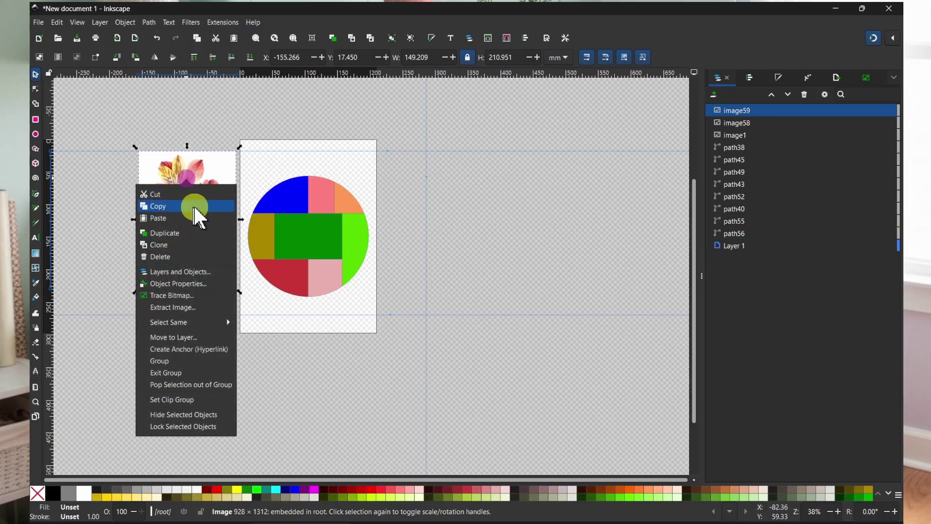
{"action": "left_click", "coordinate": [193, 234]}
- Select all four stacked flower images together, duplicate them to make eight, and clear the selection
{"action": "left_click_drag", "start_coordinate": [103, 105], "coordinate": [223, 303]}
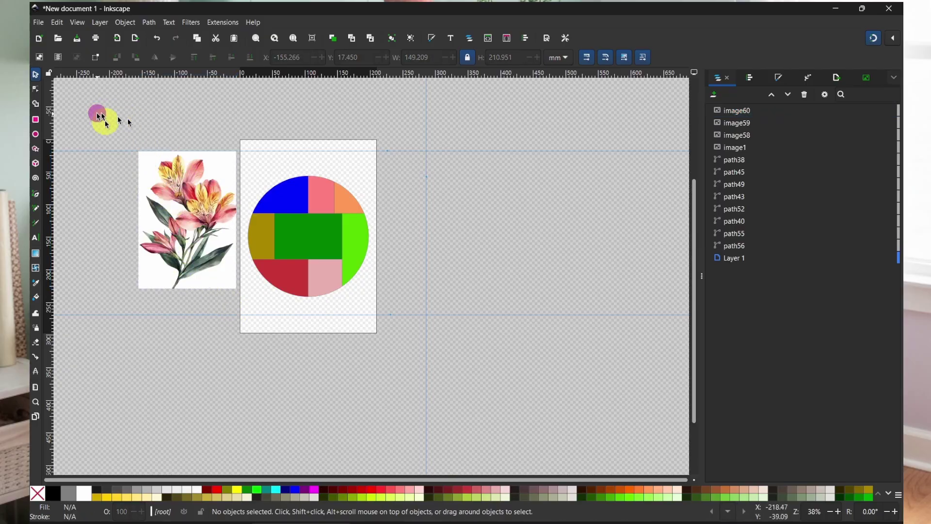
{"action": "left_click_drag", "start_coordinate": [98, 114], "coordinate": [239, 301]}
{"action": "right_click", "coordinate": [194, 221]}
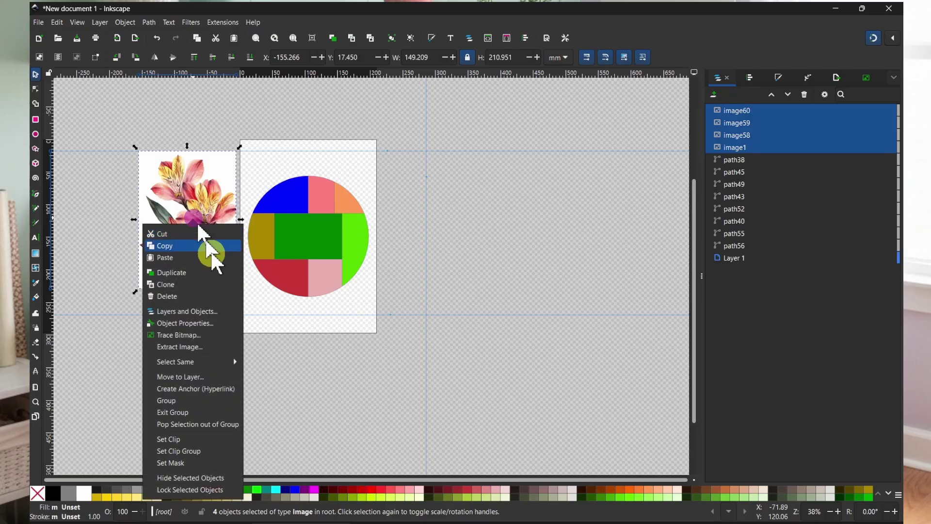
{"action": "left_click", "coordinate": [191, 273]}
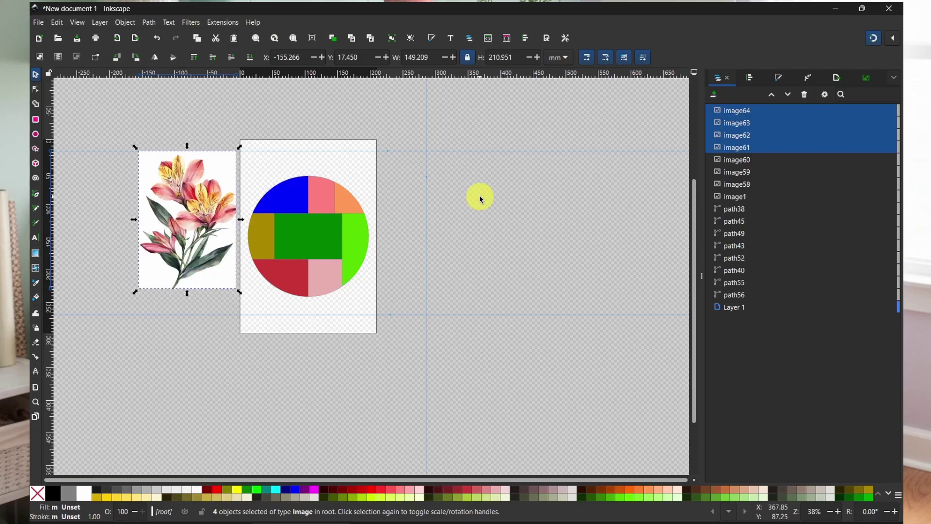
{"action": "left_click", "coordinate": [479, 196]}
- Select all eight flower images and move them below path56 in the object order, behind the circle's sections
{"action": "left_click", "coordinate": [171, 203]}
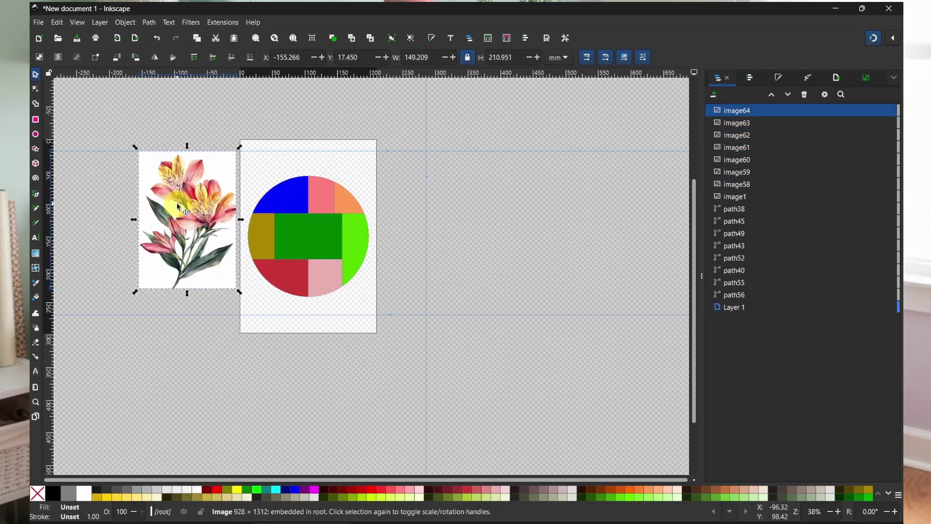
{"action": "left_click", "coordinate": [741, 197], "text": "shift"}
{"action": "left_click", "coordinate": [751, 112]}
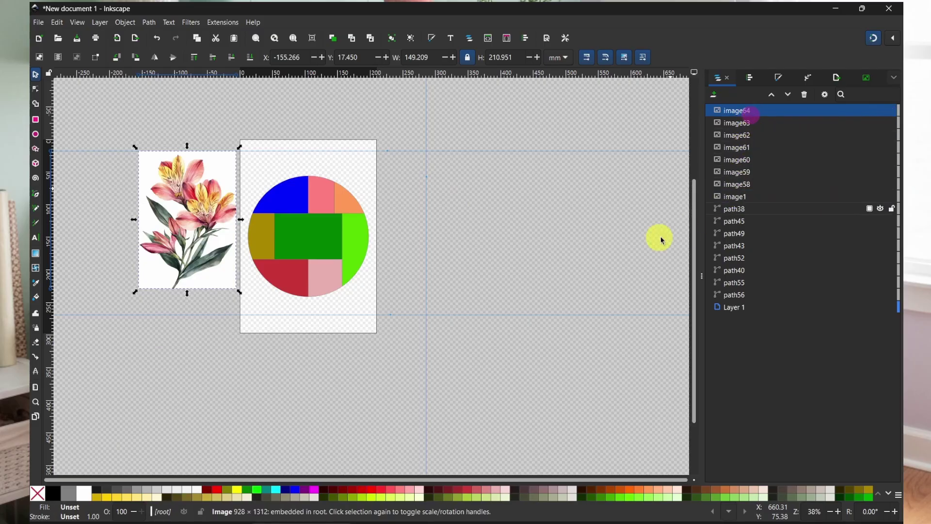
{"action": "left_click_drag", "start_coordinate": [104, 114], "coordinate": [243, 298]}
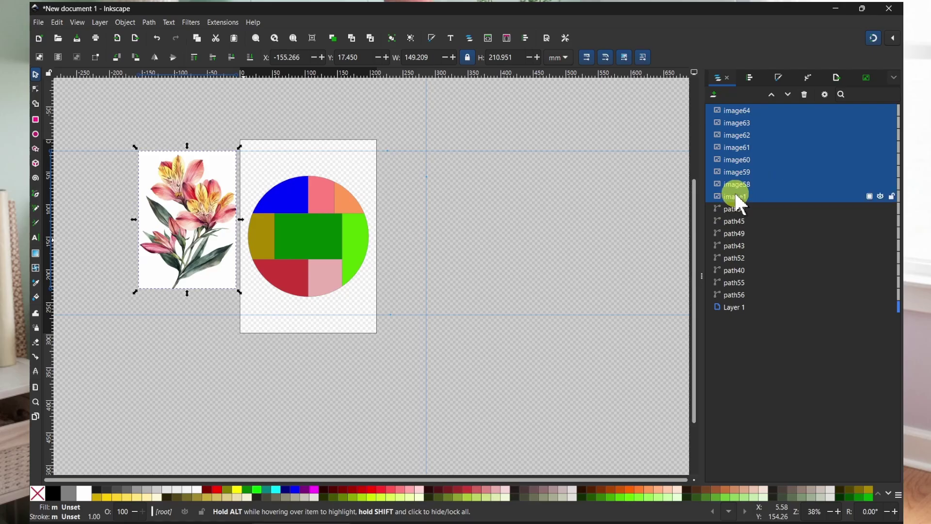
{"action": "left_click_drag", "start_coordinate": [737, 195], "coordinate": [760, 302]}
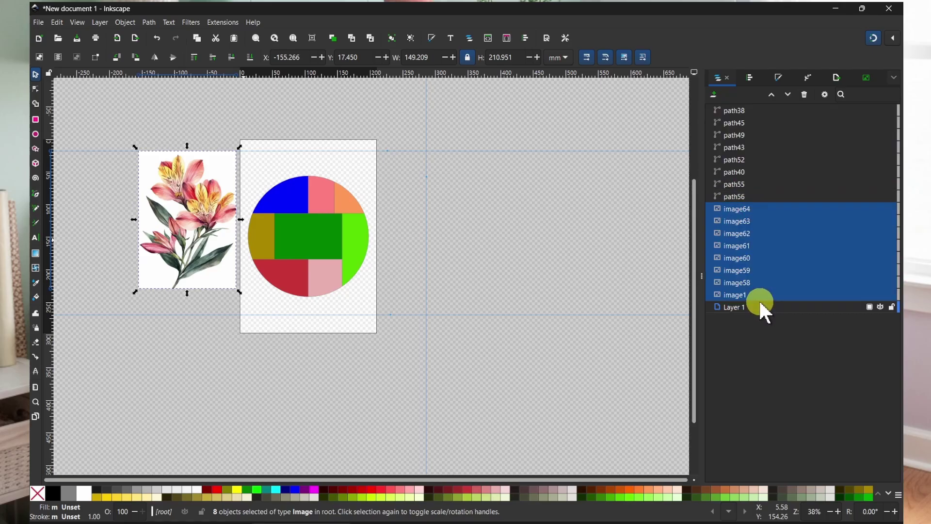
{"action": "left_click", "coordinate": [548, 153]}
- Position one flower copy behind the blue upper-left section and clip it to that section with Set Clip
{"action": "left_click", "coordinate": [214, 211]}
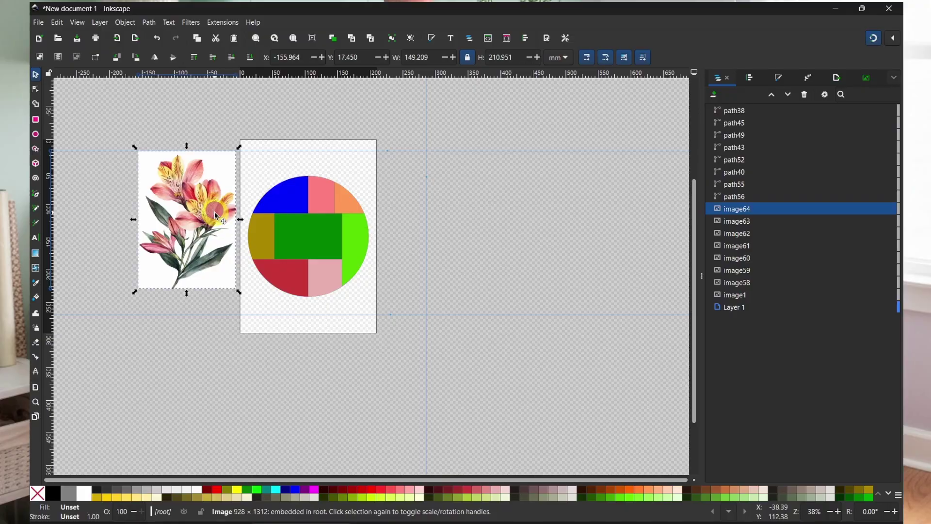
{"action": "left_click_drag", "start_coordinate": [217, 211], "coordinate": [303, 169]}
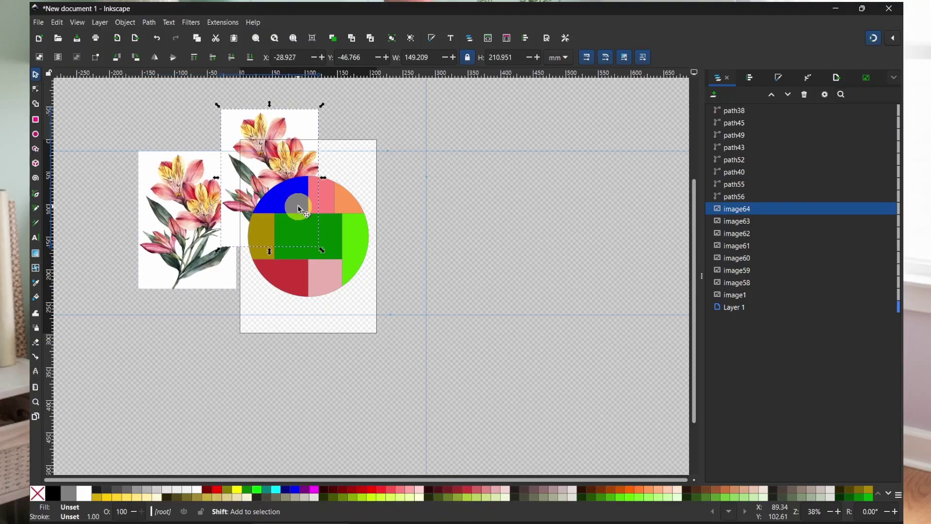
{"action": "left_click", "coordinate": [298, 208], "text": "shift"}
{"action": "right_click", "coordinate": [299, 210]}
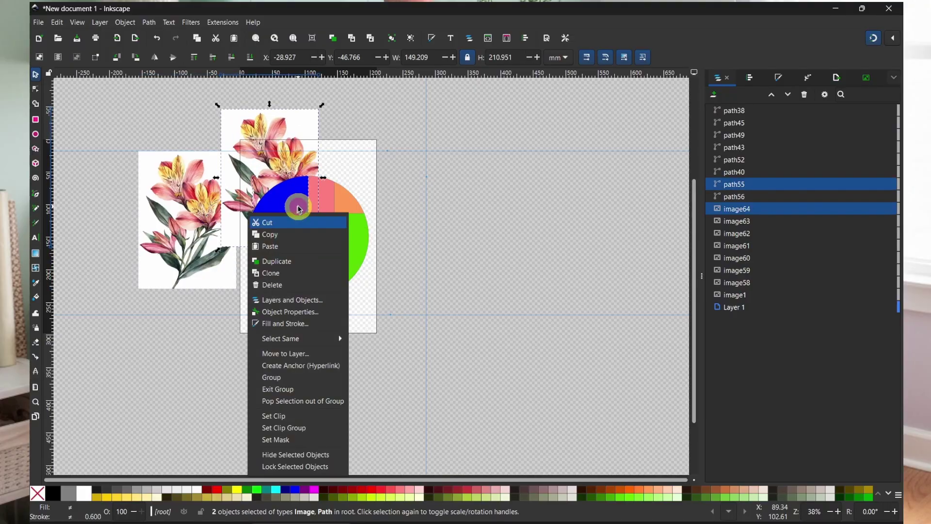
{"action": "left_click", "coordinate": [304, 416]}
{"action": "left_click", "coordinate": [468, 156]}
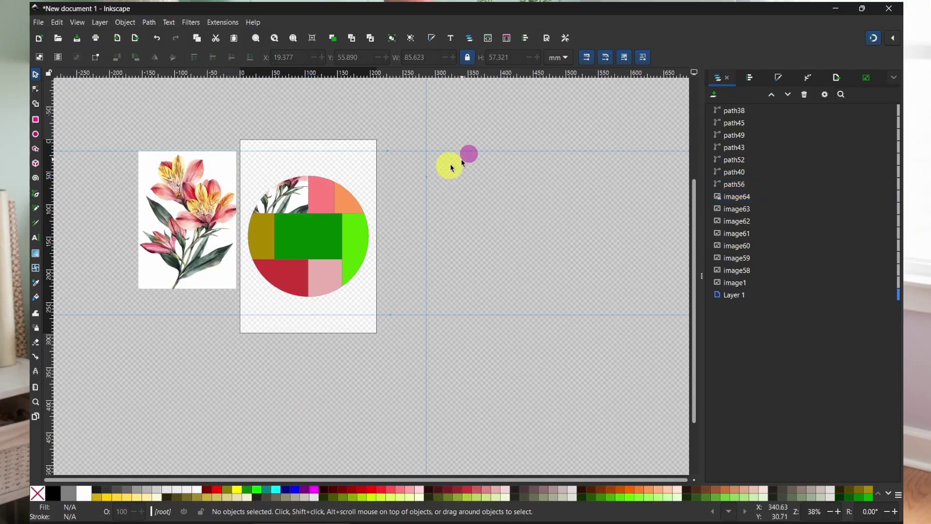
- Position another flower copy behind the pink upper-middle section and clip it to that section's shape
{"action": "left_click", "coordinate": [190, 210]}
{"action": "left_click_drag", "start_coordinate": [190, 210], "coordinate": [327, 180]}
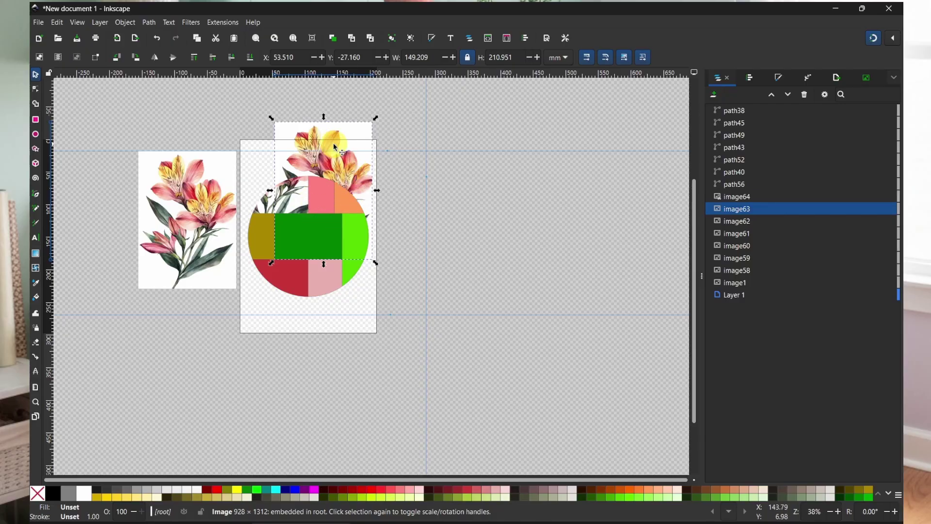
{"action": "left_click", "coordinate": [316, 198]}
{"action": "left_click", "coordinate": [355, 171], "text": "shift"}
{"action": "right_click", "coordinate": [355, 171]}
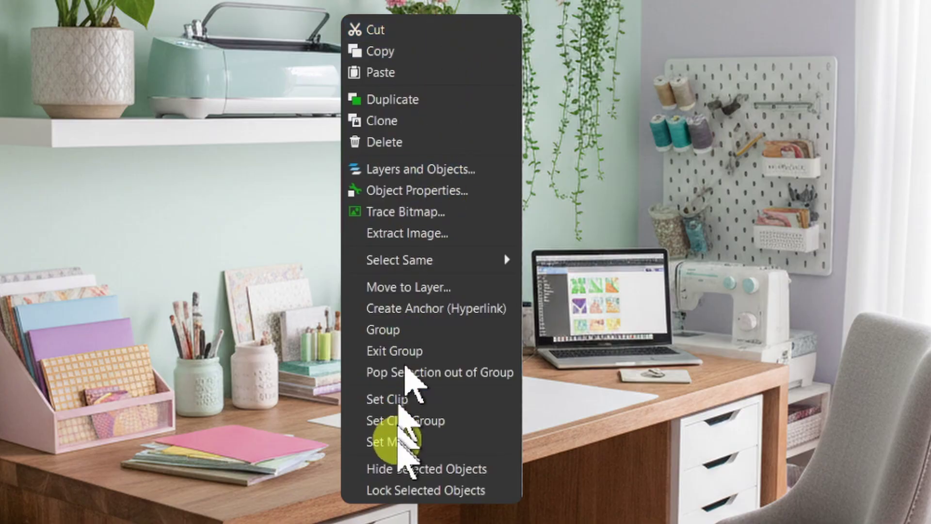
{"action": "left_click", "coordinate": [417, 401]}
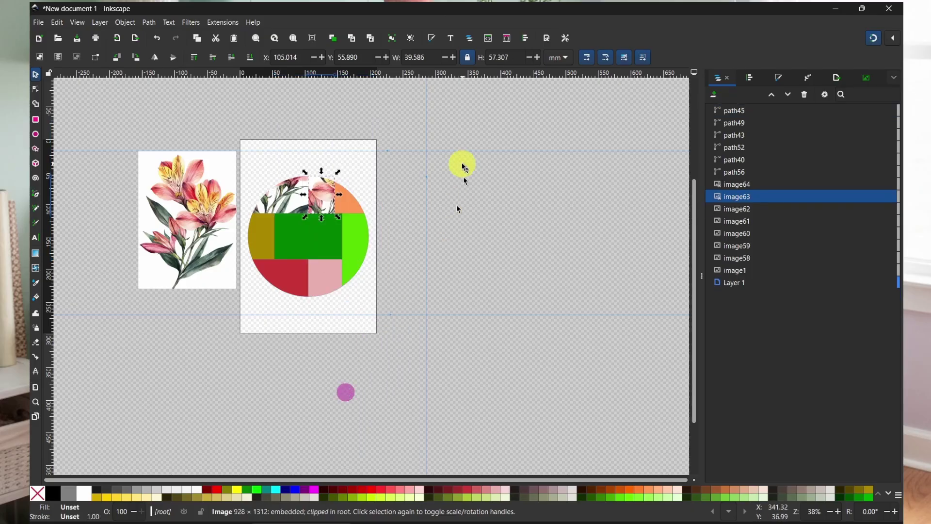
{"action": "left_click", "coordinate": [459, 165]}
- Position a flower copy behind the orange upper-right section and clip it to that section's shape
{"action": "left_click_drag", "start_coordinate": [165, 220], "coordinate": [335, 202]}
{"action": "left_click", "coordinate": [349, 209], "text": "shift"}
{"action": "right_click", "coordinate": [349, 209]}
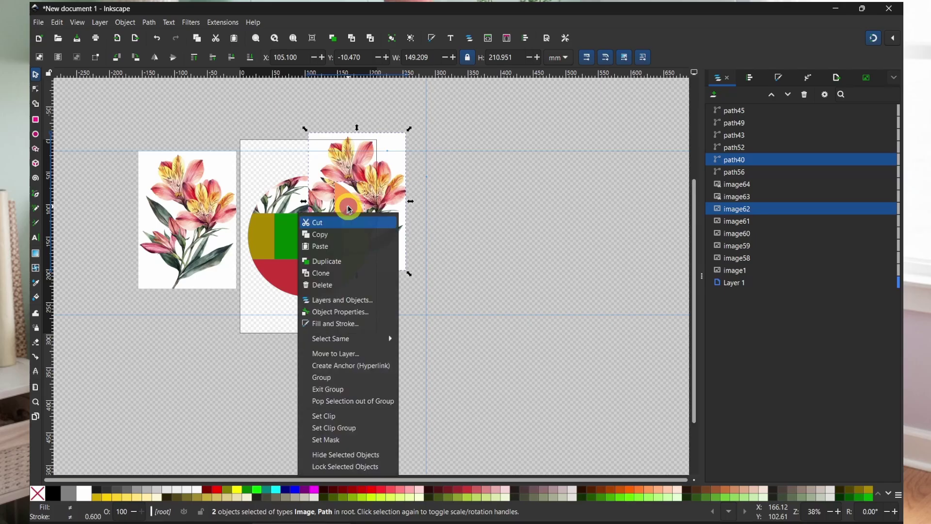
{"action": "left_click", "coordinate": [345, 416]}
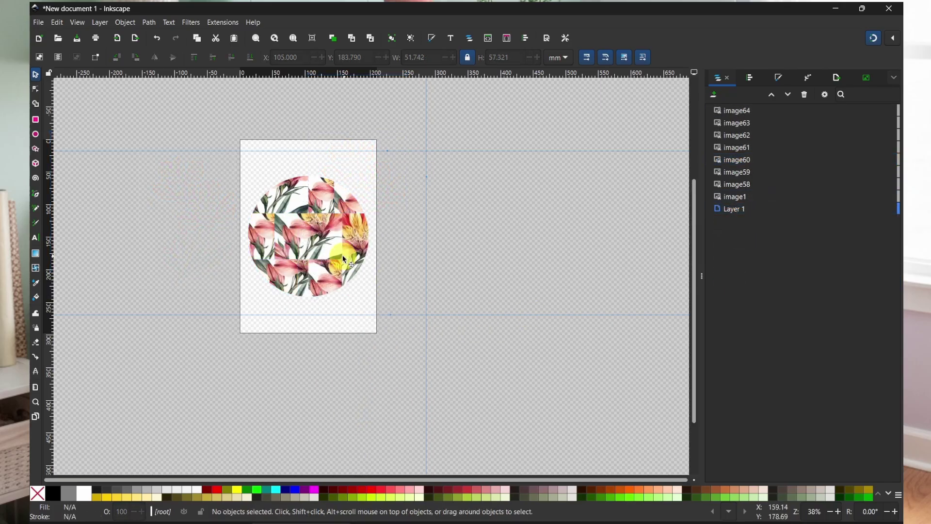
- Export the page as a PDF named "circle frame FOR CANVA" to the Desktop
{"action": "scroll", "coordinate": [313, 223], "scroll_direction": "up", "scroll_amount": 3}
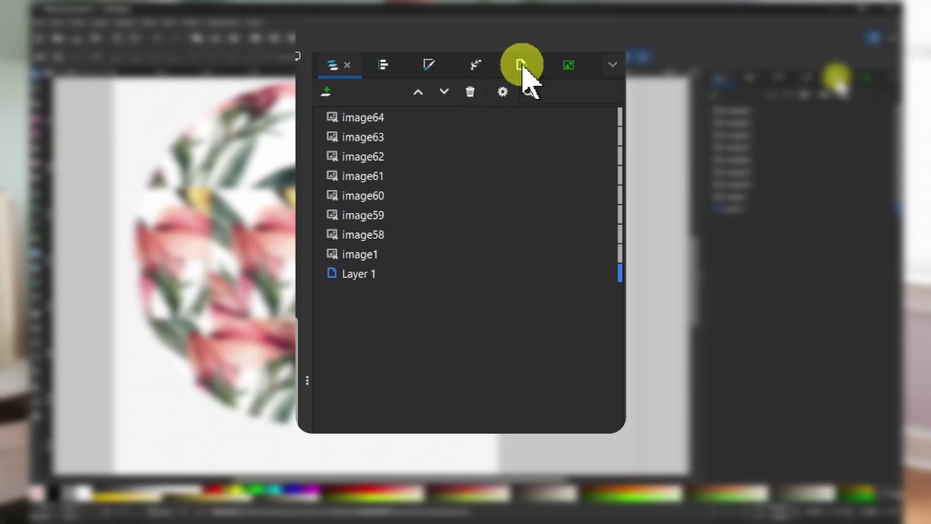
{"action": "left_click", "coordinate": [839, 78]}
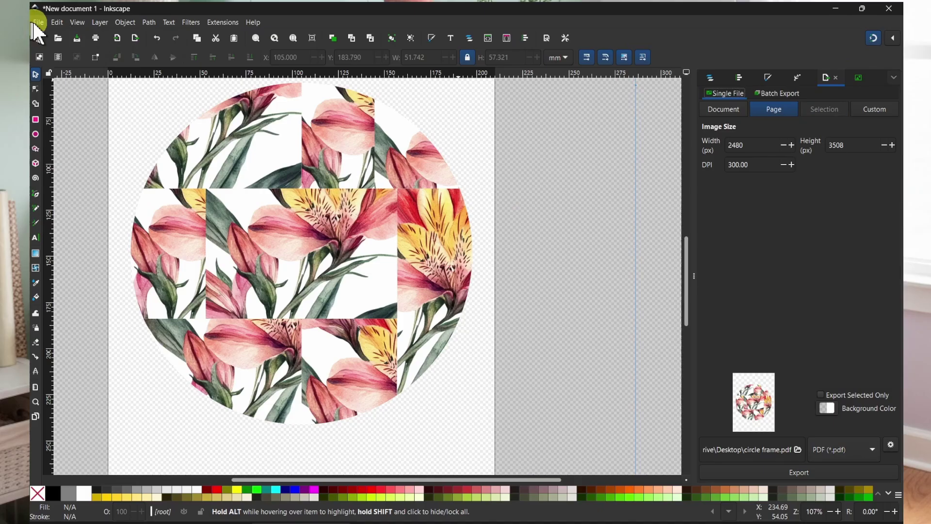
{"action": "left_click", "coordinate": [35, 22]}
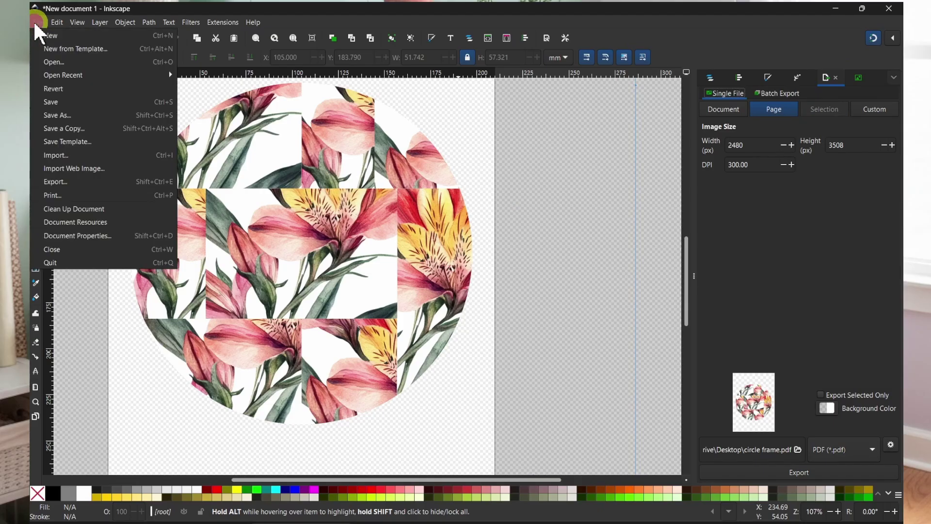
{"action": "left_click", "coordinate": [71, 182]}
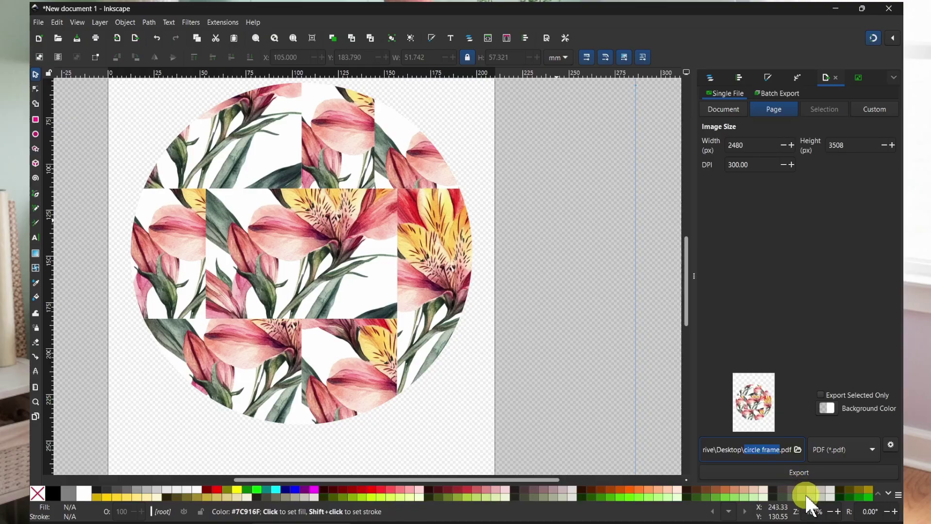
{"action": "key", "text": "Right"}
{"action": "type", "text": "FOR CANVA"}
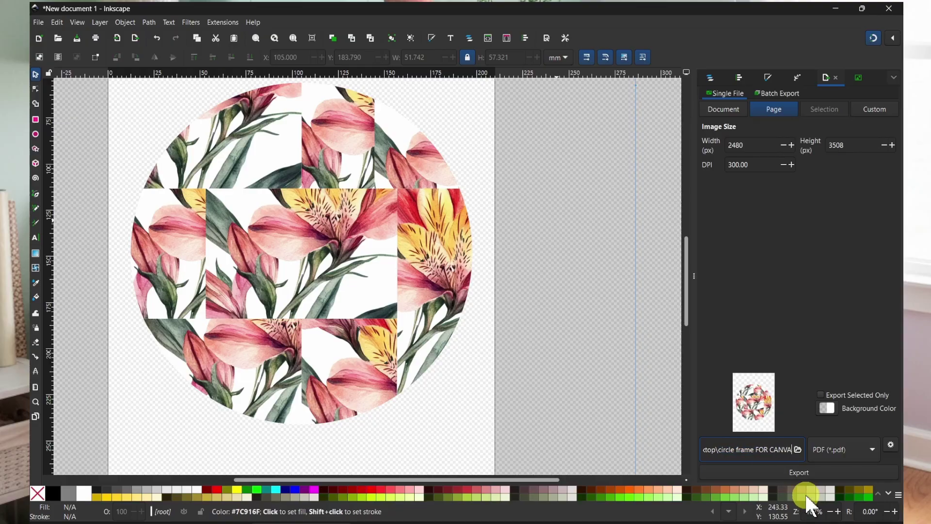
{"action": "left_click", "coordinate": [790, 472]}
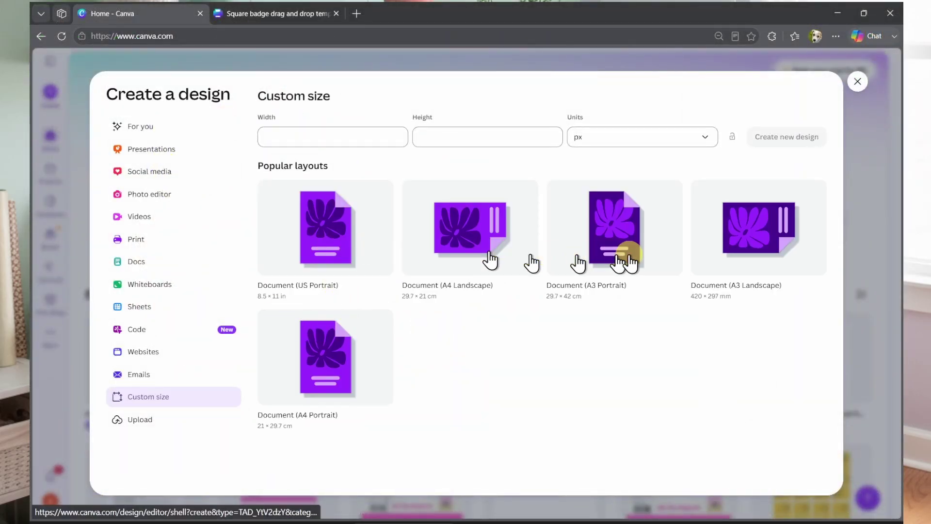
- Switch to Canva and upload the circle frame FOR CANVA PDF within a blank A4 landscape design
{"action": "left_click", "coordinate": [337, 220]}
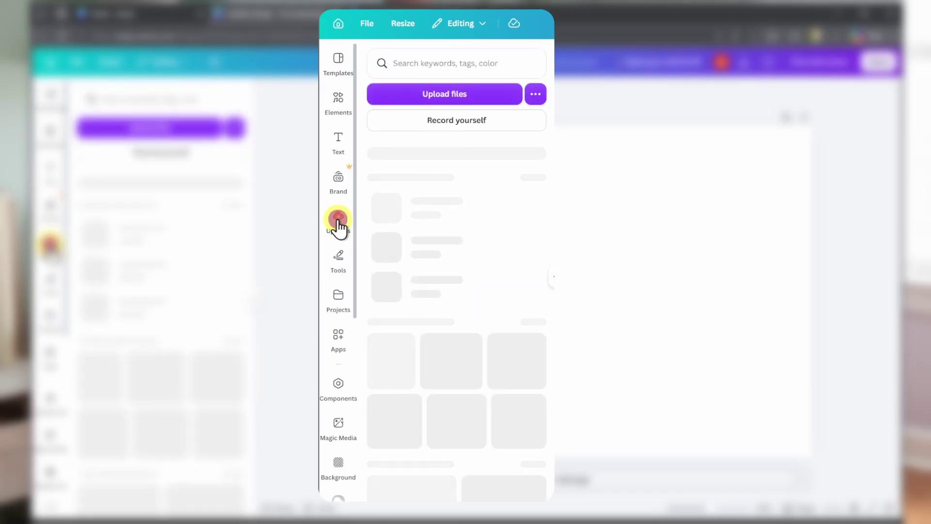
{"action": "left_click", "coordinate": [475, 97]}
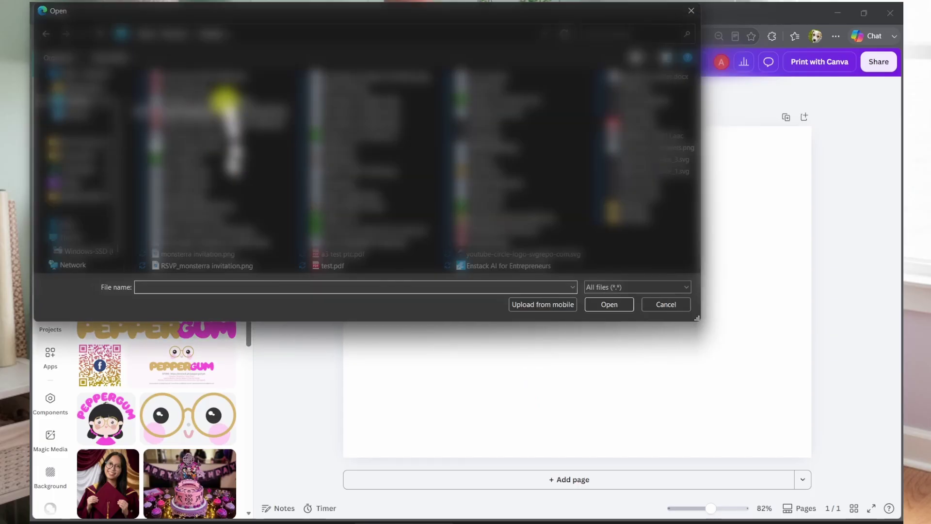
{"action": "double_click", "coordinate": [221, 84]}
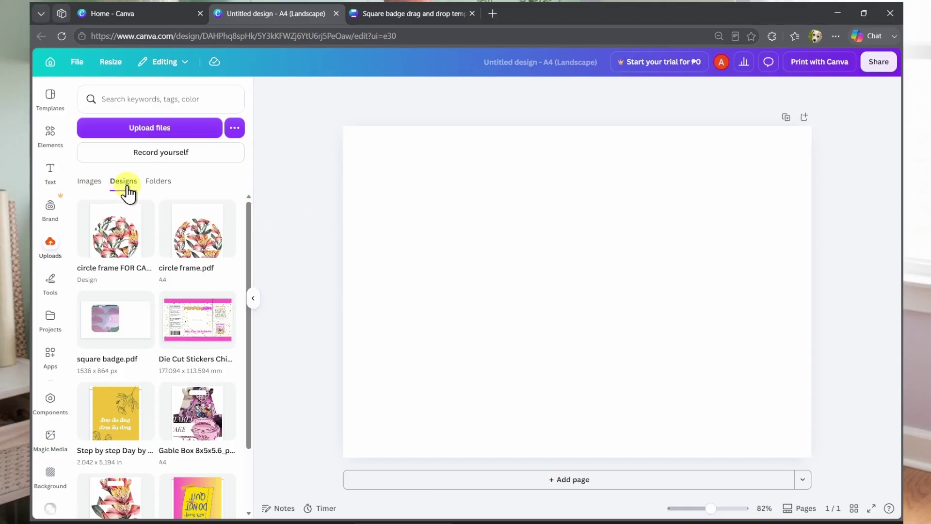
- Insert the uploaded circle frame FOR CANVA design onto the blank page and collapse the uploads list
{"action": "left_click", "coordinate": [88, 184]}
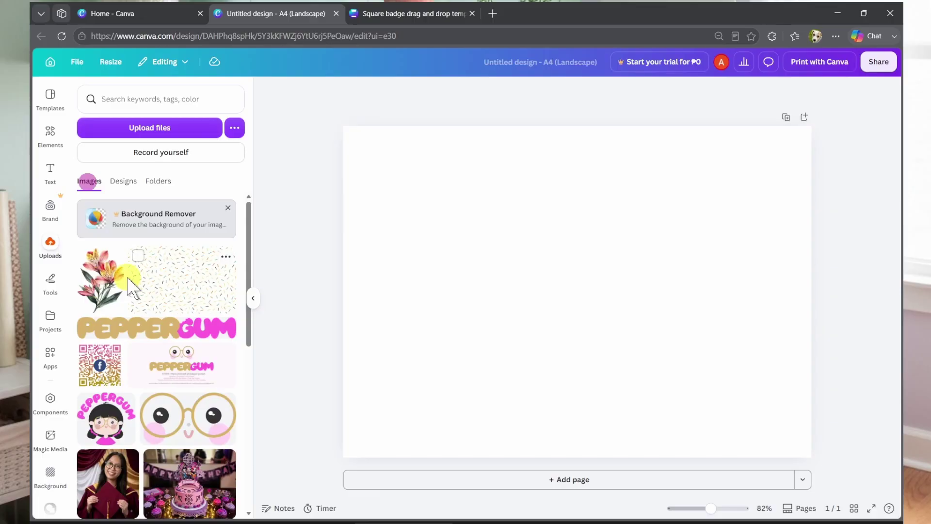
{"action": "left_click", "coordinate": [121, 182]}
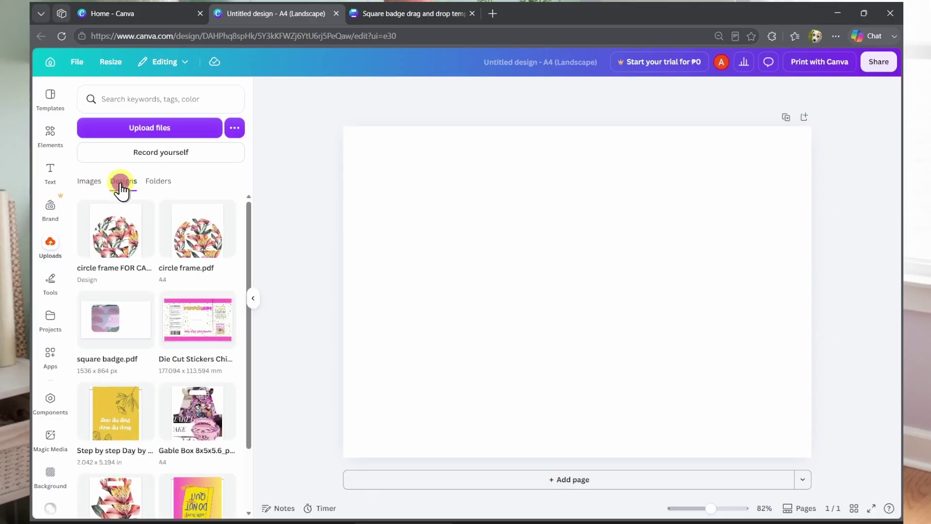
{"action": "left_click", "coordinate": [111, 262]}
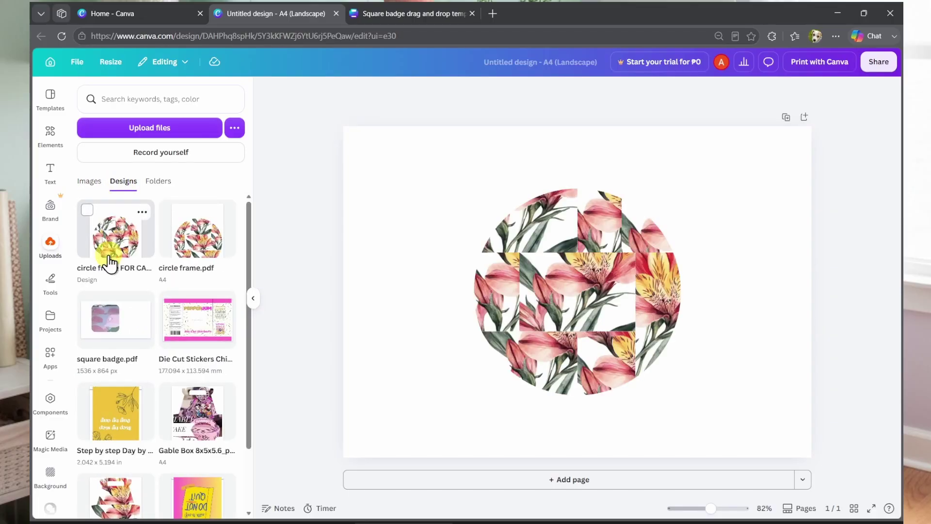
{"action": "left_click", "coordinate": [253, 298]}
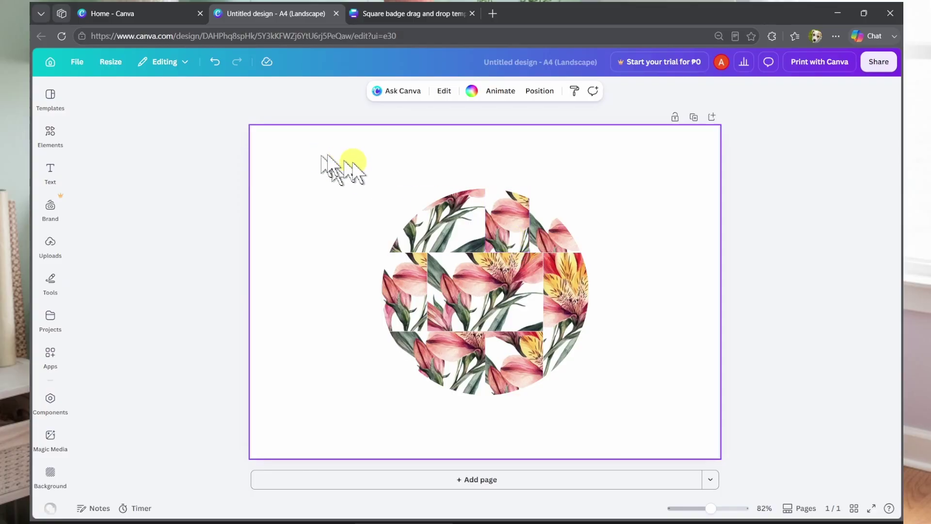
- Select all the circle's pieces, move them up and left, and enlarge them together to about 19.5 by 19.5 cm
{"action": "left_click_drag", "start_coordinate": [365, 165], "coordinate": [680, 435]}
{"action": "left_click_drag", "start_coordinate": [498, 264], "coordinate": [431, 210]}
{"action": "left_click_drag", "start_coordinate": [522, 339], "coordinate": [655, 421]}
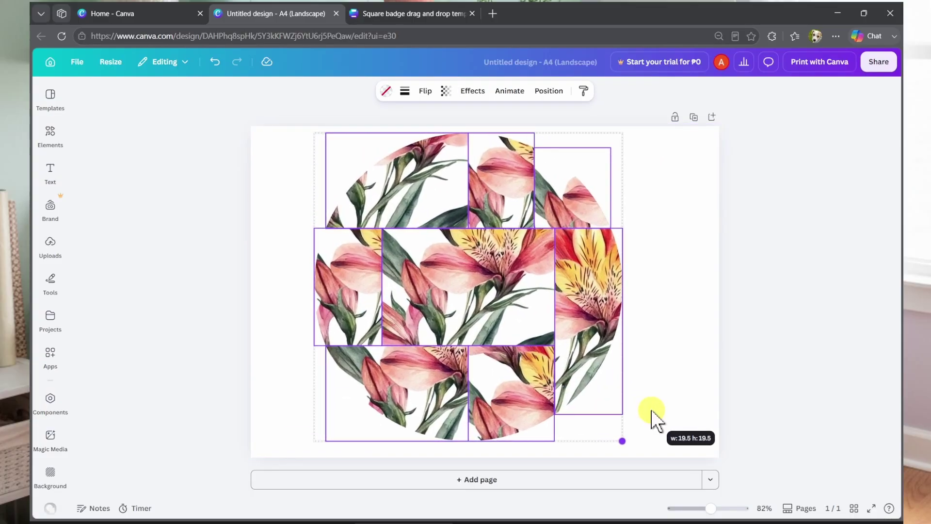
{"action": "left_click", "coordinate": [695, 297]}
- Delete the flower images from the three frames in the circle's upper row, keeping the empty frames
{"action": "left_click", "coordinate": [416, 175]}
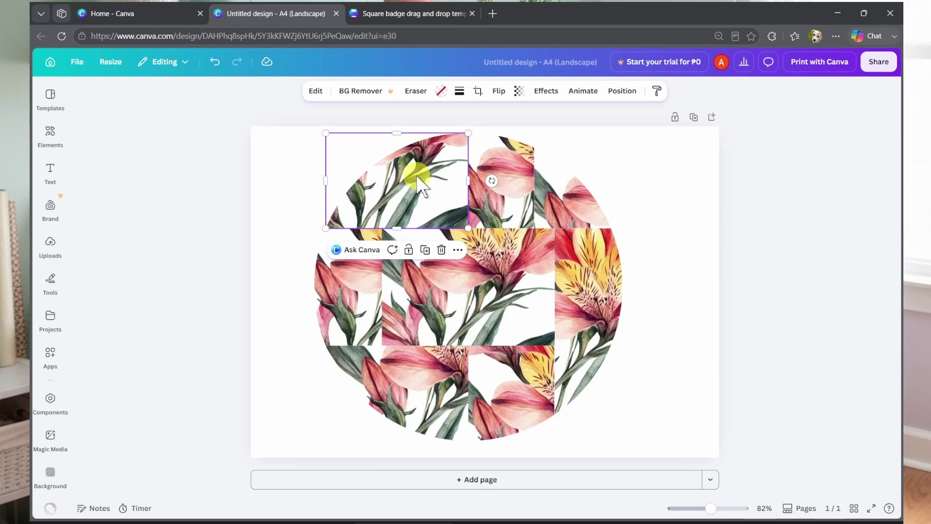
{"action": "left_click", "coordinate": [440, 250]}
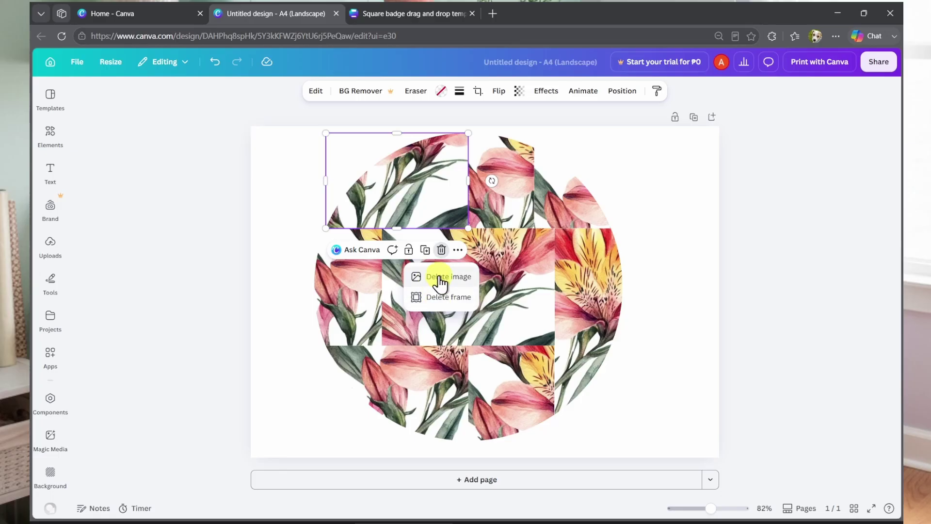
{"action": "left_click", "coordinate": [439, 276]}
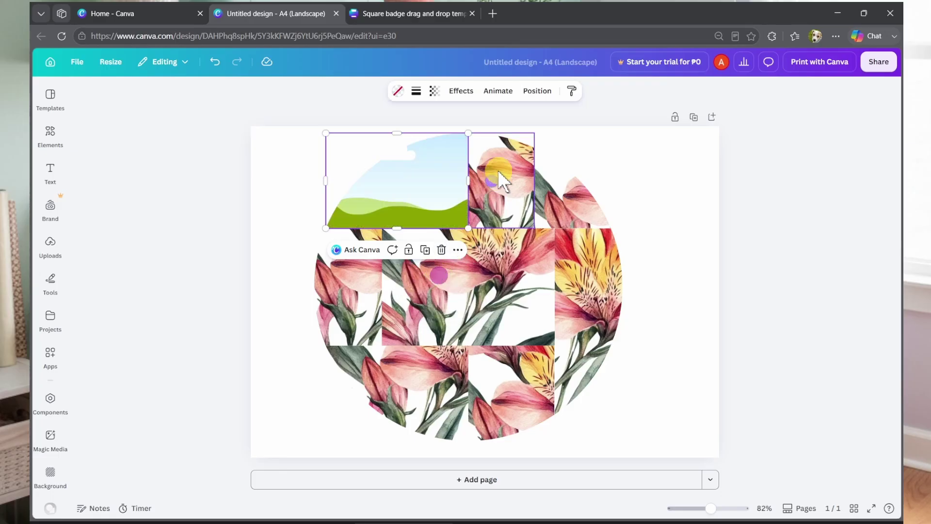
{"action": "left_click", "coordinate": [502, 165]}
{"action": "left_click", "coordinate": [546, 250]}
{"action": "left_click", "coordinate": [553, 277]}
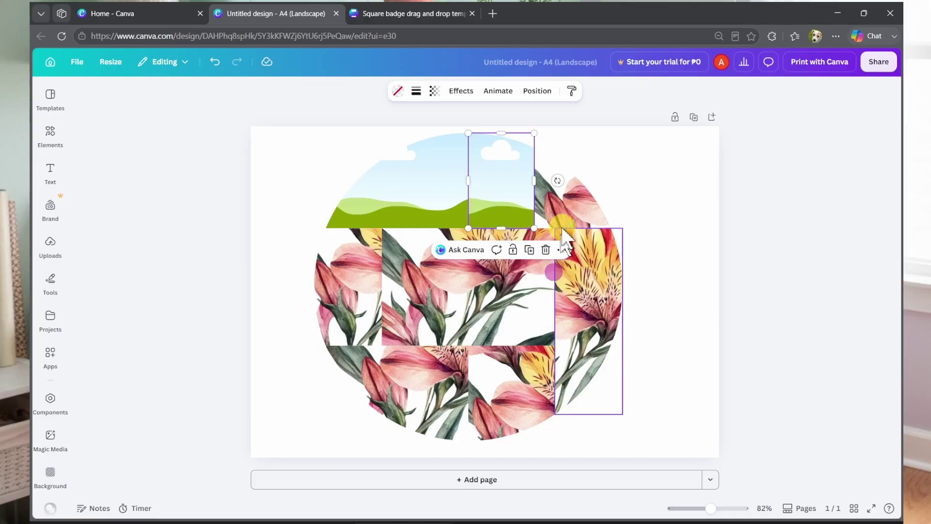
{"action": "left_click", "coordinate": [569, 198]}
{"action": "left_click", "coordinate": [617, 126]}
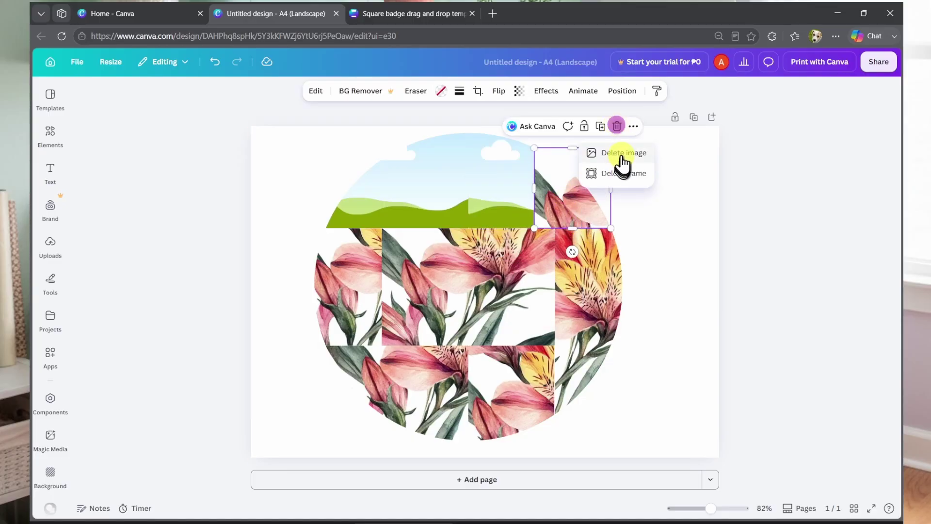
{"action": "left_click", "coordinate": [620, 152]}
- Remove the flower images from the circle's tall right frame, central frame and left middle frame without deleting the frames
{"action": "left_click", "coordinate": [592, 291]}
{"action": "left_click", "coordinate": [633, 207]}
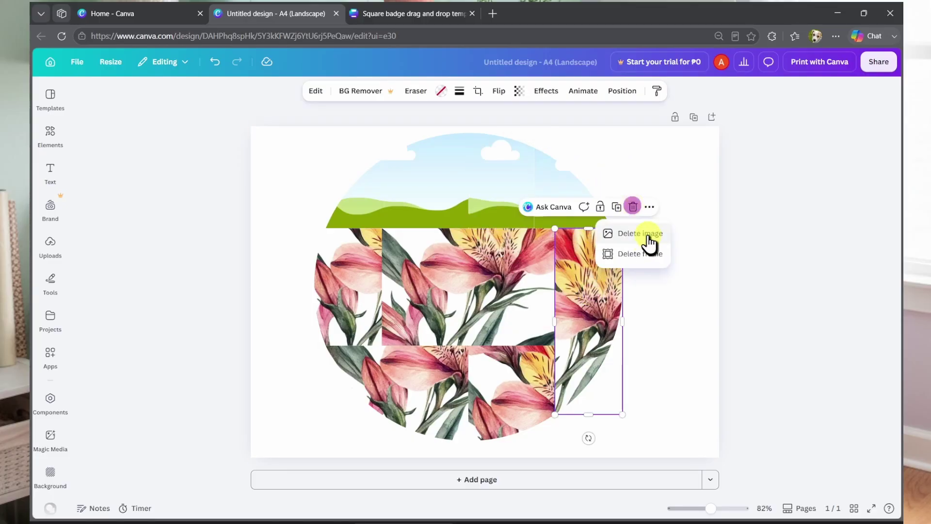
{"action": "left_click", "coordinate": [648, 233]}
{"action": "left_click", "coordinate": [485, 286]}
{"action": "left_click", "coordinate": [513, 209]}
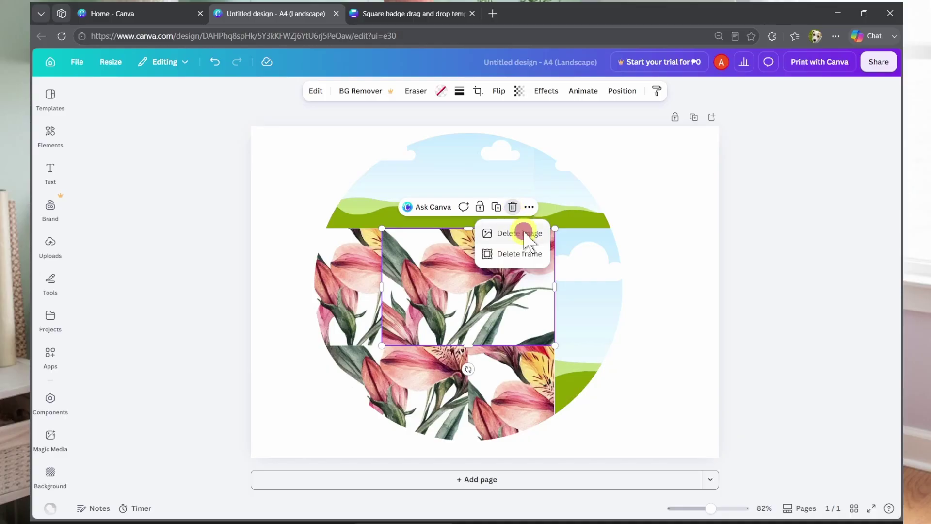
{"action": "left_click", "coordinate": [524, 234]}
{"action": "left_click", "coordinate": [342, 291]}
{"action": "left_click", "coordinate": [393, 206]}
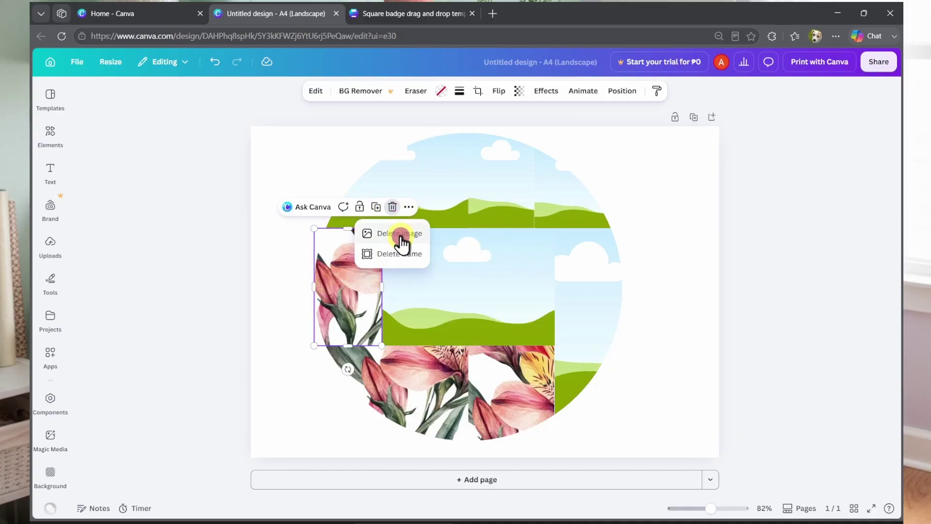
{"action": "left_click", "coordinate": [401, 234]}
- Clear the flower images from the two frames in the circle's lower row, keeping the frames, and deselect them
{"action": "left_click", "coordinate": [439, 383]}
{"action": "left_click", "coordinate": [442, 324]}
{"action": "left_click", "coordinate": [458, 355]}
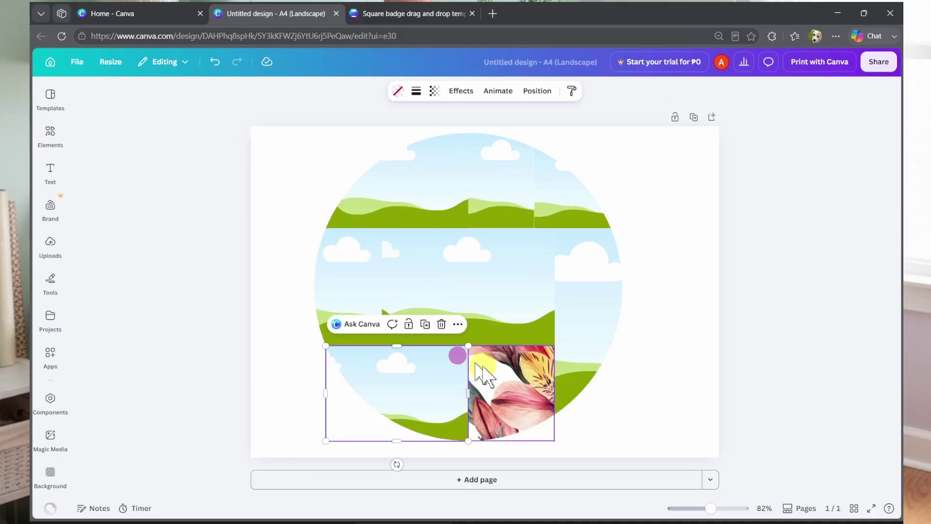
{"action": "left_click", "coordinate": [482, 372]}
{"action": "left_click", "coordinate": [556, 324]}
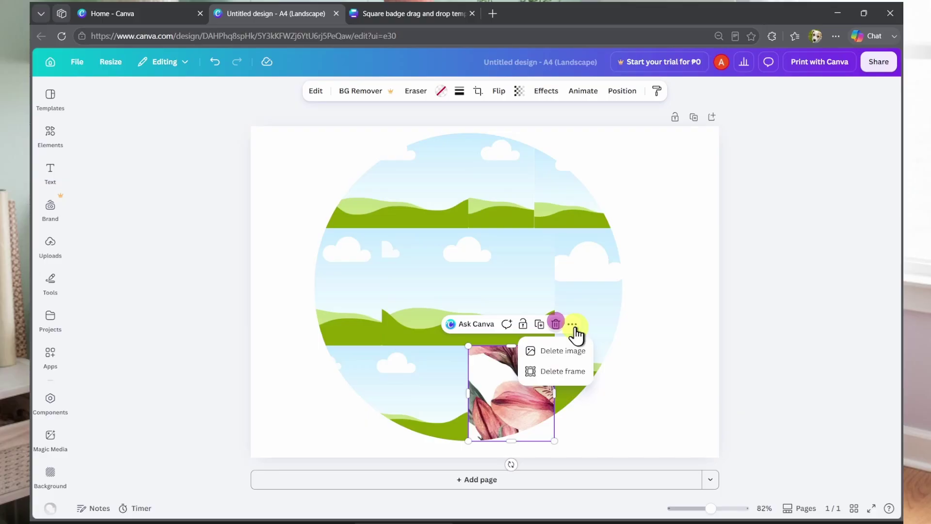
{"action": "left_click", "coordinate": [564, 352]}
{"action": "left_click", "coordinate": [277, 146]}
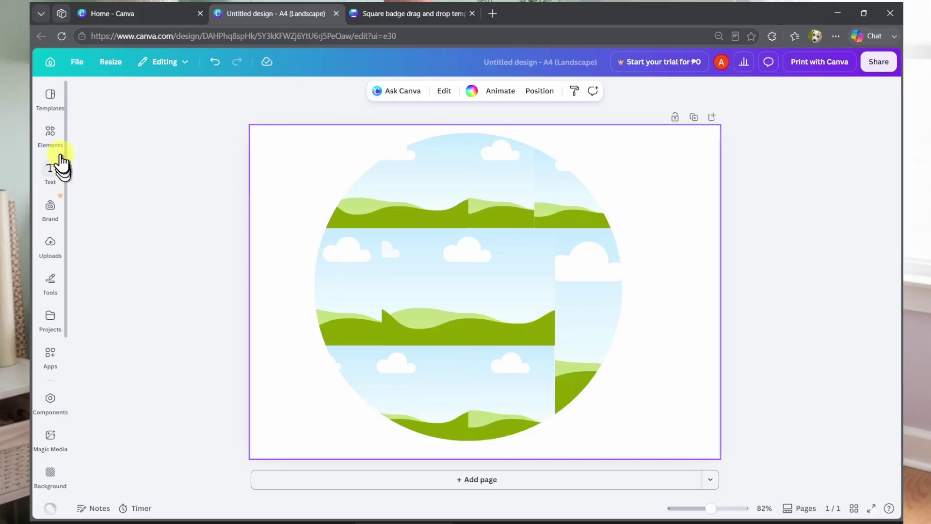
- Search the Photos category of the elements library for CATS
{"action": "left_click", "coordinate": [51, 134]}
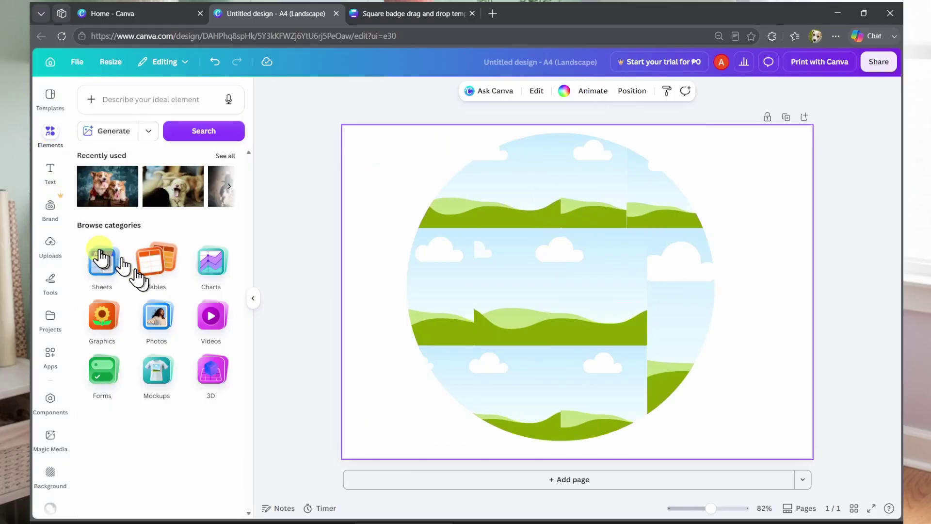
{"action": "left_click", "coordinate": [158, 321]}
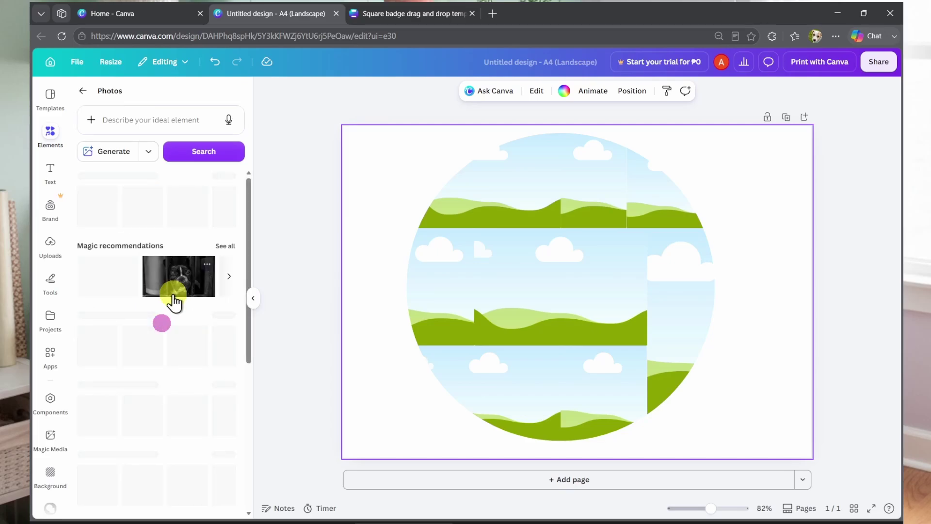
{"action": "left_click", "coordinate": [137, 115]}
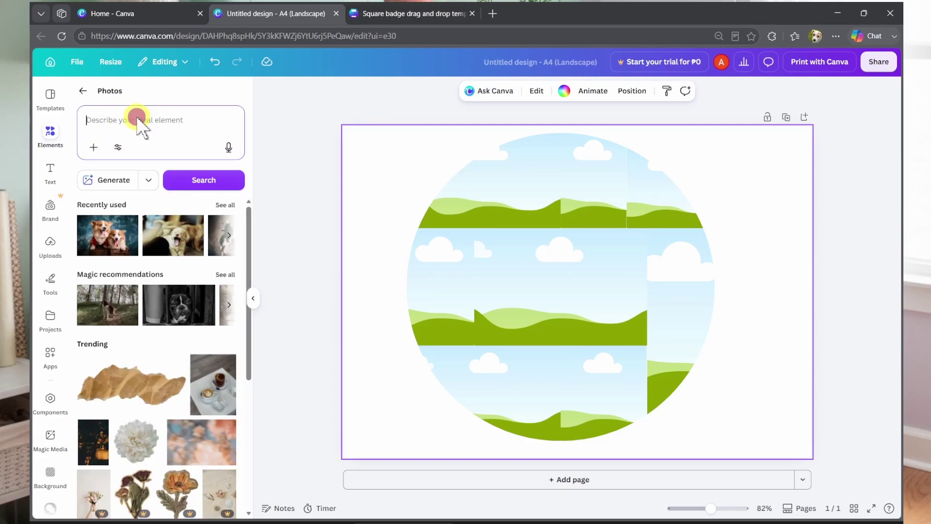
{"action": "type", "text": "CATS"}
{"action": "key", "text": "Return"}
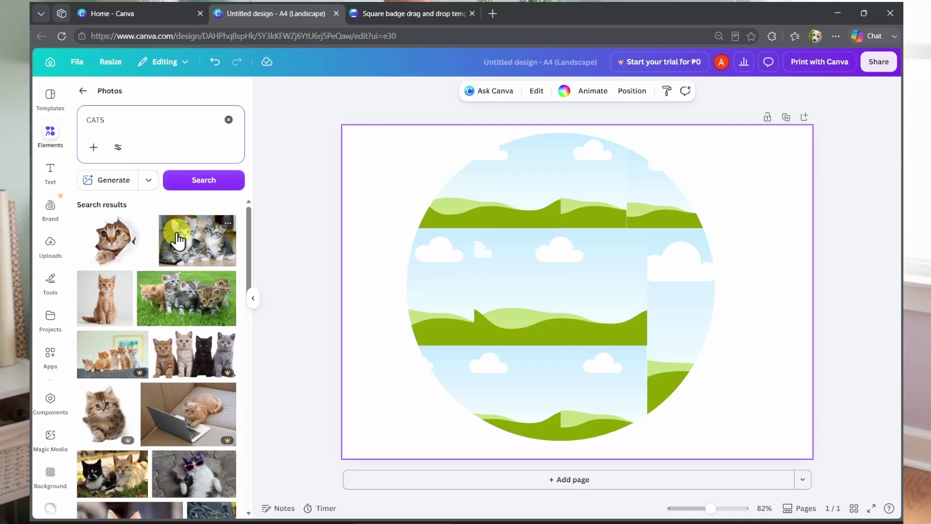
- Fill the circle's central frame with the kittens on grass photo and the left middle frame with the sleeping cat photo
{"action": "left_click", "coordinate": [184, 305]}
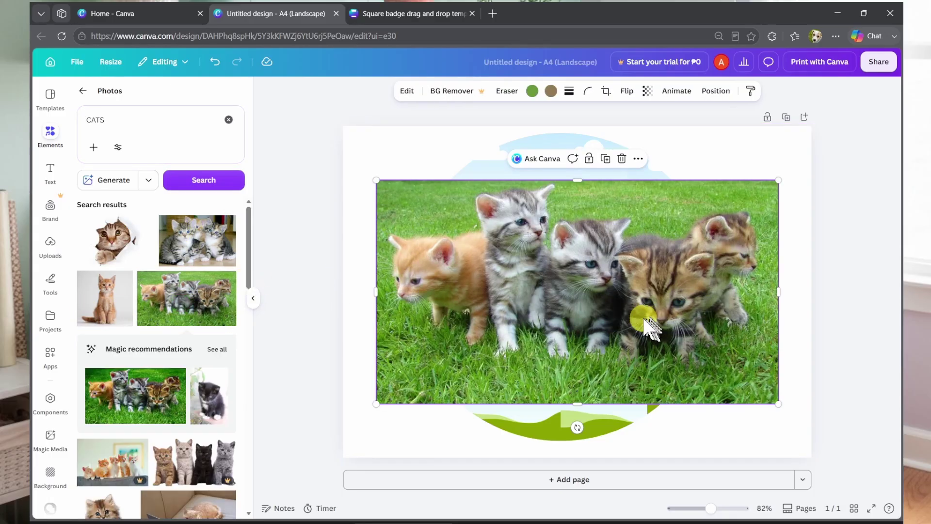
{"action": "left_click_drag", "start_coordinate": [650, 327], "coordinate": [603, 316]}
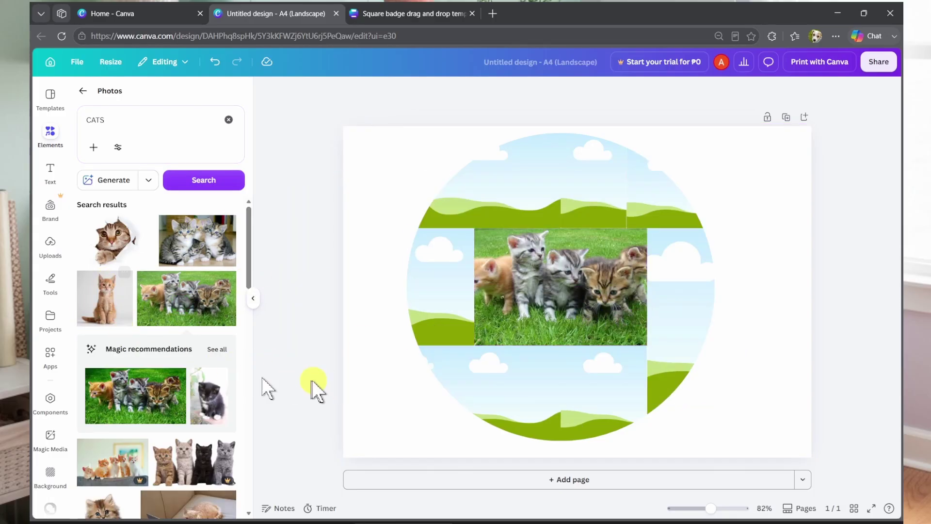
{"action": "left_click_drag", "start_coordinate": [197, 239], "coordinate": [439, 289]}
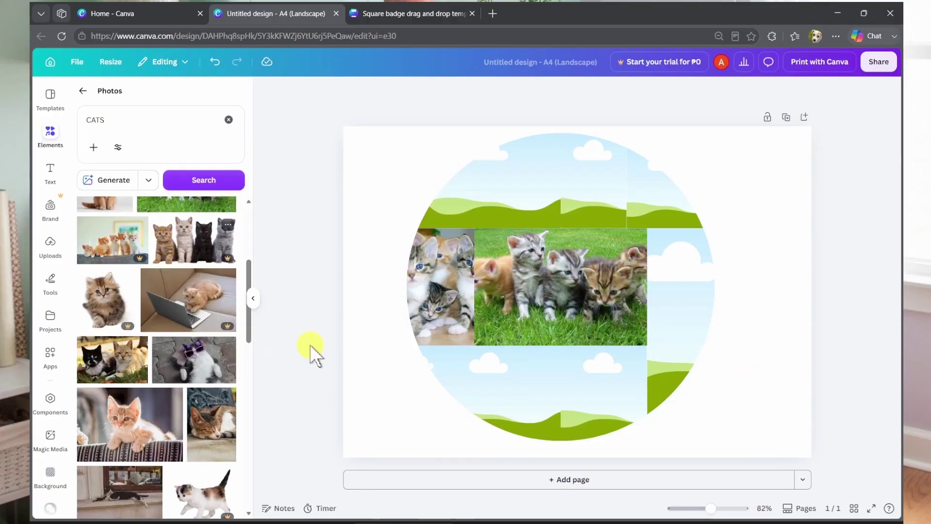
{"action": "left_click", "coordinate": [232, 403]}
- Fill the circle's two lower frames with close-up cat face photos and the tall right frame with the cuddling cats
{"action": "scroll", "coordinate": [93, 315], "scroll_direction": "down", "scroll_amount": 5}
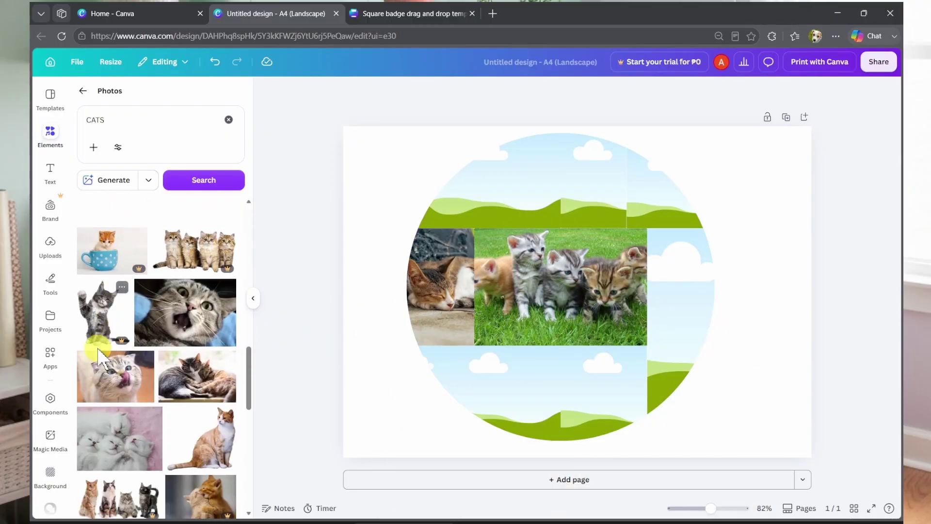
{"action": "left_click_drag", "start_coordinate": [185, 315], "coordinate": [466, 383]}
{"action": "left_click", "coordinate": [148, 374]}
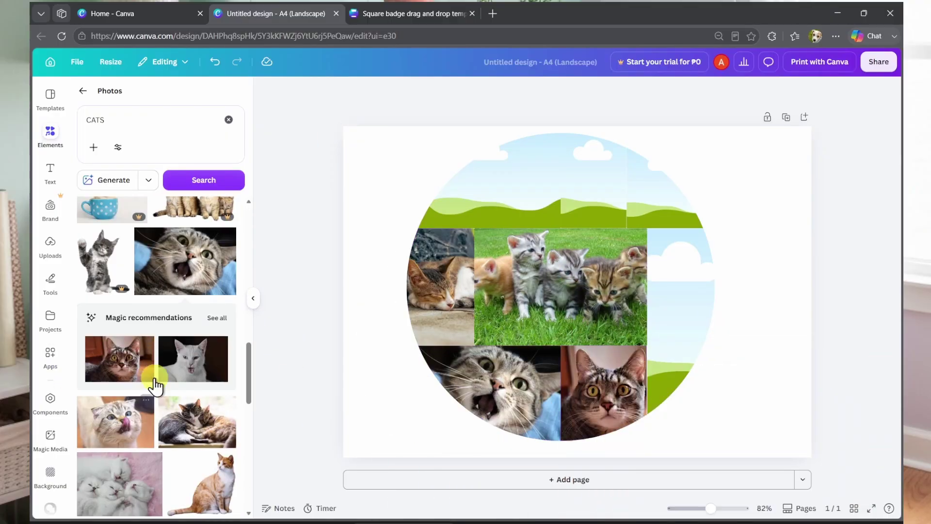
{"action": "left_click_drag", "start_coordinate": [194, 419], "coordinate": [688, 310]}
- Fill the three upper frames of the circle with cat photos, using the kitten on cobblestones in the left one
{"action": "scroll", "coordinate": [97, 311], "scroll_direction": "down", "scroll_amount": 5}
{"action": "left_click_drag", "start_coordinate": [202, 307], "coordinate": [204, 262]}
{"action": "scroll", "coordinate": [181, 315], "scroll_direction": "down", "scroll_amount": 5}
{"action": "left_click", "coordinate": [185, 316]}
{"action": "scroll", "coordinate": [121, 444], "scroll_direction": "down", "scroll_amount": 5}
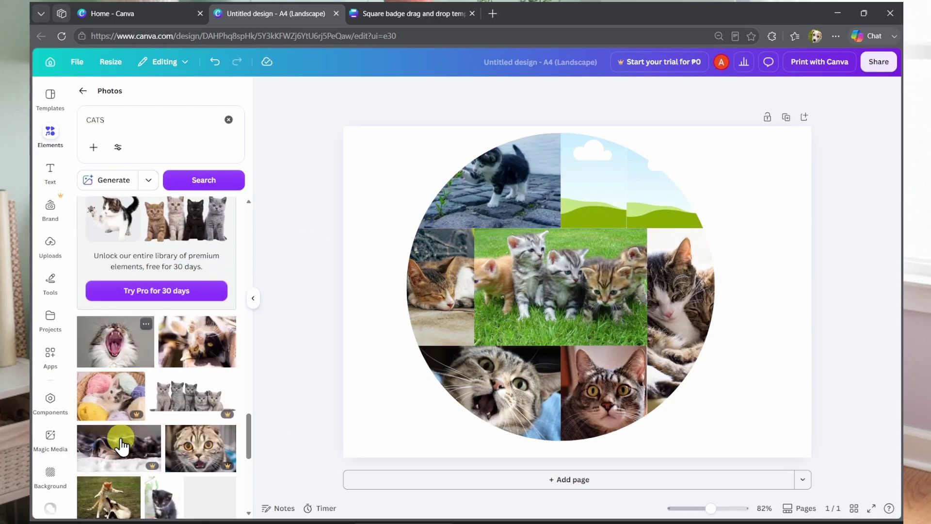
{"action": "left_click", "coordinate": [205, 334]}
{"action": "scroll", "coordinate": [129, 405], "scroll_direction": "down", "scroll_amount": 3}
{"action": "left_click_drag", "start_coordinate": [198, 361], "coordinate": [652, 214]}
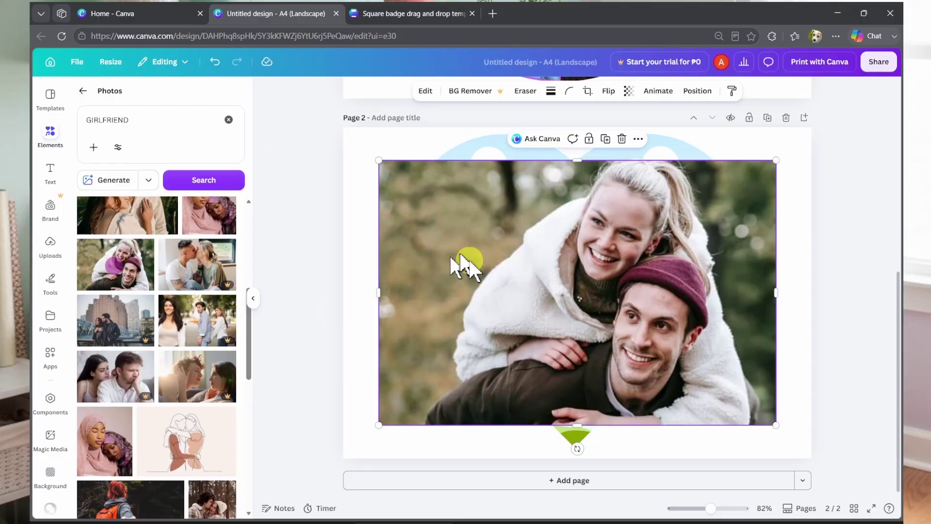
- On page 2, place the piggyback couple photo in the heart's upper triangle and the kissing couple photo in its left lobe
{"action": "left_click_drag", "start_coordinate": [453, 267], "coordinate": [505, 240]}
{"action": "scroll", "coordinate": [187, 383], "scroll_direction": "down", "scroll_amount": 5}
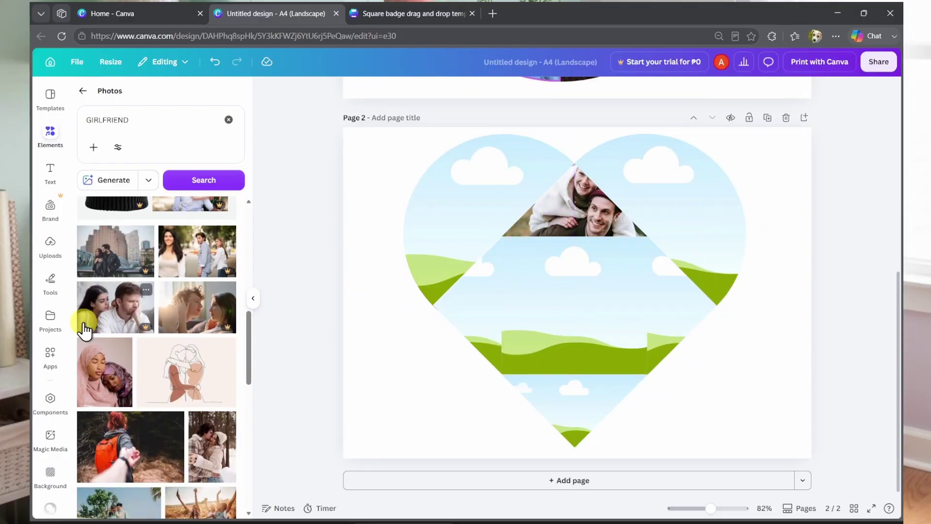
{"action": "scroll", "coordinate": [146, 409], "scroll_direction": "down", "scroll_amount": 4}
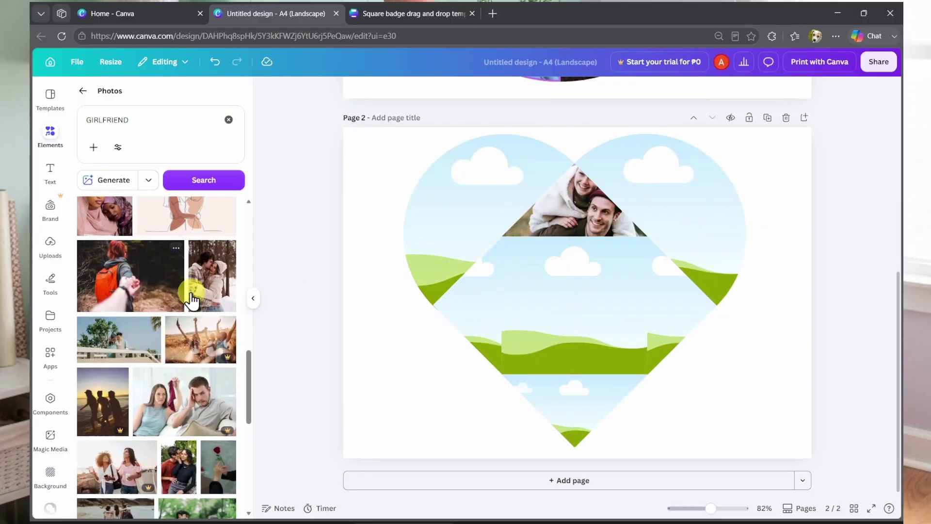
{"action": "left_click_drag", "start_coordinate": [193, 301], "coordinate": [436, 232]}
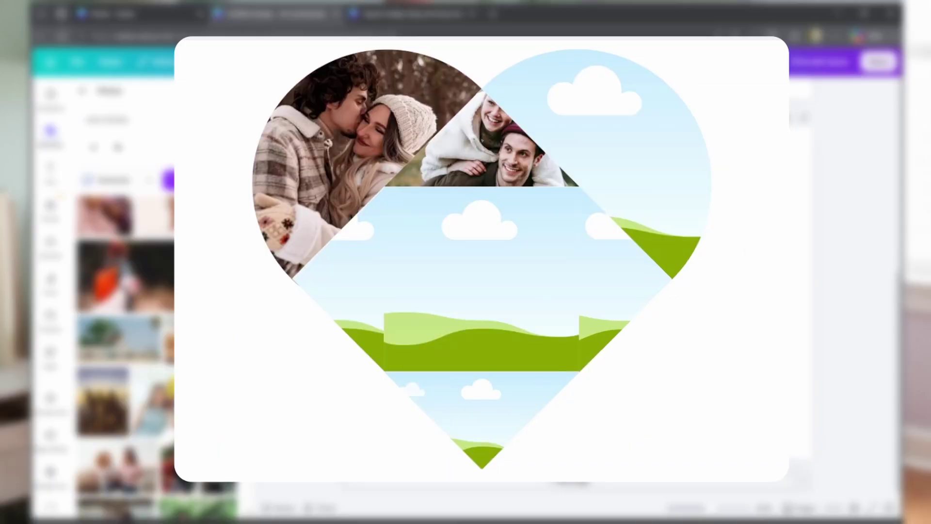
- Fill the heart's central square frame with the photo of the laughing couple outdoors
{"action": "scroll", "coordinate": [125, 340], "scroll_direction": "down", "scroll_amount": 2}
{"action": "scroll", "coordinate": [126, 339], "scroll_direction": "down", "scroll_amount": 2}
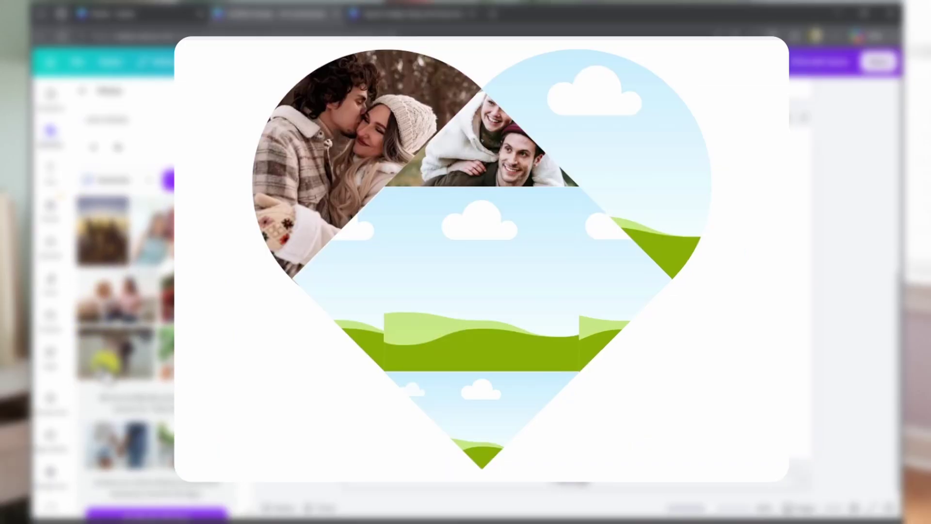
{"action": "left_click_drag", "start_coordinate": [121, 300], "coordinate": [499, 257]}
{"action": "scroll", "coordinate": [125, 340], "scroll_direction": "down", "scroll_amount": 5}
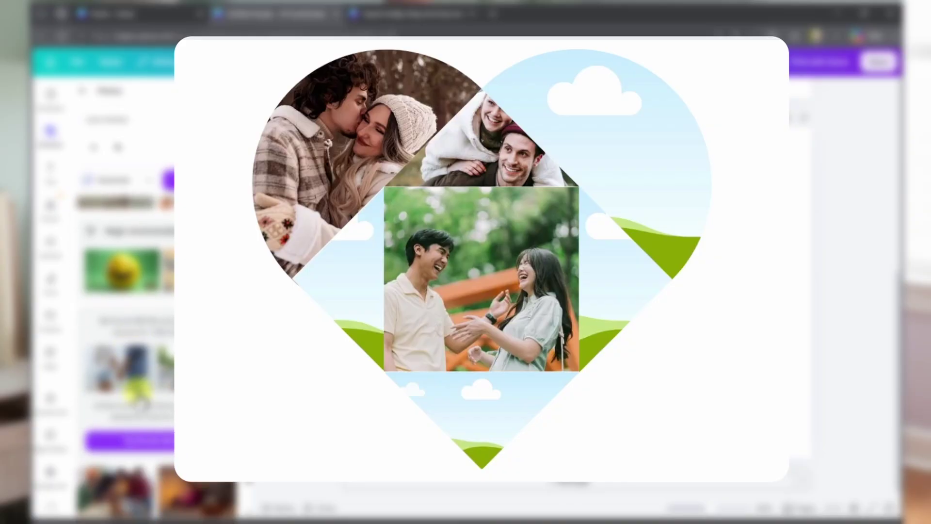
- Place the couple in sunglasses in the heart's left triangle and the couple under a cloudy sky in its right lobe
{"action": "scroll", "coordinate": [125, 340], "scroll_direction": "down", "scroll_amount": 3}
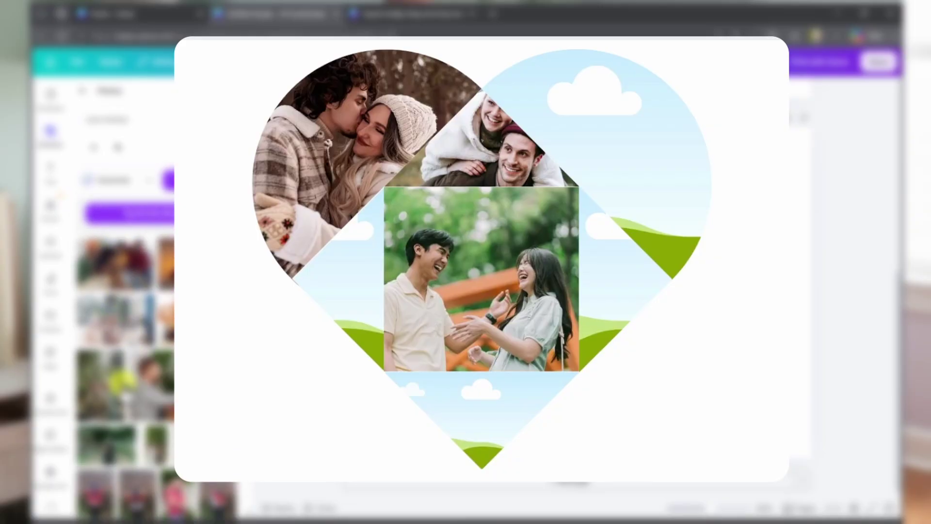
{"action": "left_click_drag", "start_coordinate": [98, 390], "coordinate": [361, 330]}
{"action": "scroll", "coordinate": [125, 340], "scroll_direction": "down", "scroll_amount": 6}
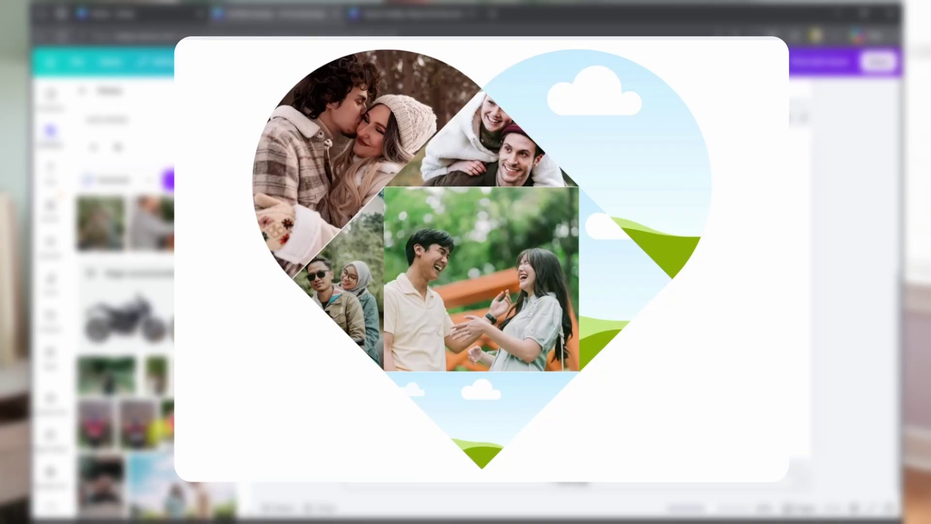
{"action": "left_click_drag", "start_coordinate": [146, 320], "coordinate": [538, 145]}
- Fill the heart's right triangular frame with the photo of the person in a red checked shirt having dessert
{"action": "scroll", "coordinate": [126, 340], "scroll_direction": "down", "scroll_amount": 5}
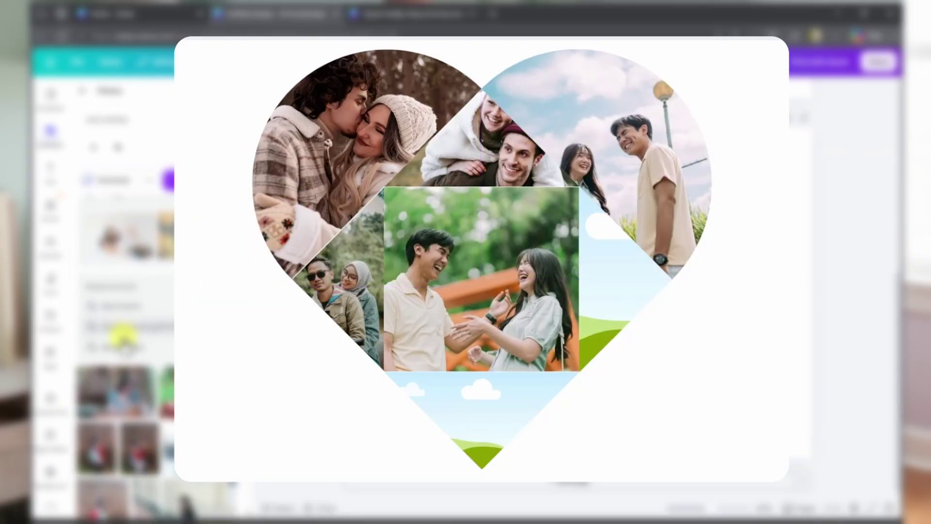
{"action": "left_click", "coordinate": [119, 291]}
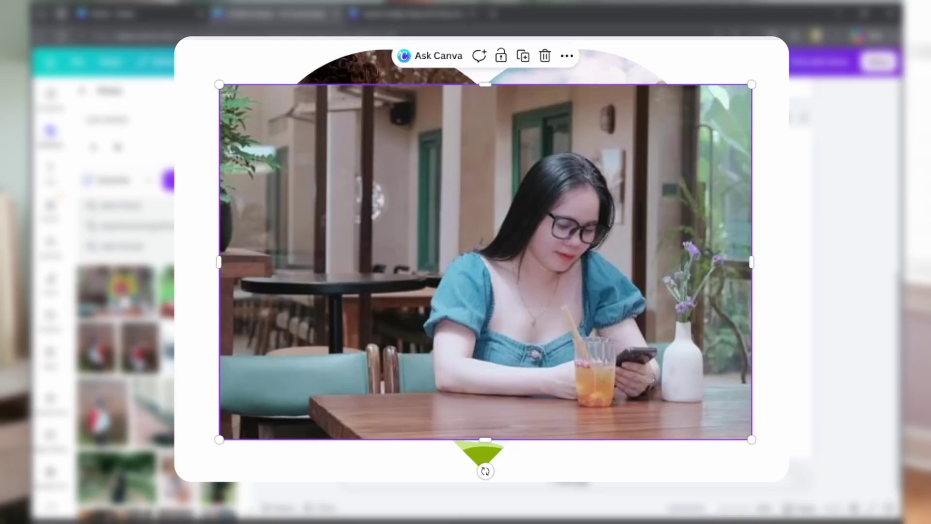
{"action": "key", "text": "Delete"}
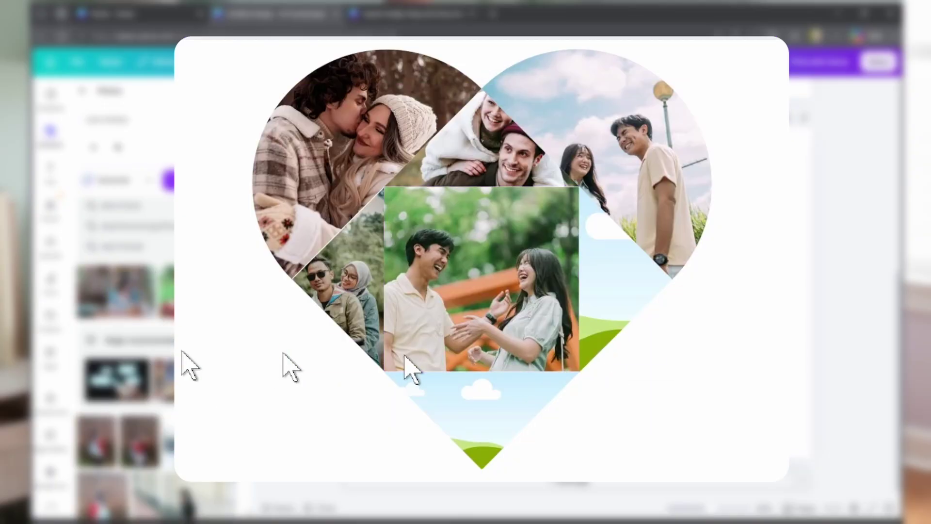
{"action": "scroll", "coordinate": [125, 339], "scroll_direction": "down", "scroll_amount": 3}
{"action": "mouse_move", "coordinate": [116, 340]}
{"action": "left_mouse_down"}
{"action": "mouse_move", "coordinate": [530, 285]}
{"action": "mouse_move", "coordinate": [578, 285]}
{"action": "mouse_move", "coordinate": [655, 318]}
{"action": "mouse_move", "coordinate": [605, 275]}
{"action": "mouse_move", "coordinate": [636, 292]}
{"action": "mouse_move", "coordinate": [624, 308]}
{"action": "left_mouse_up"}
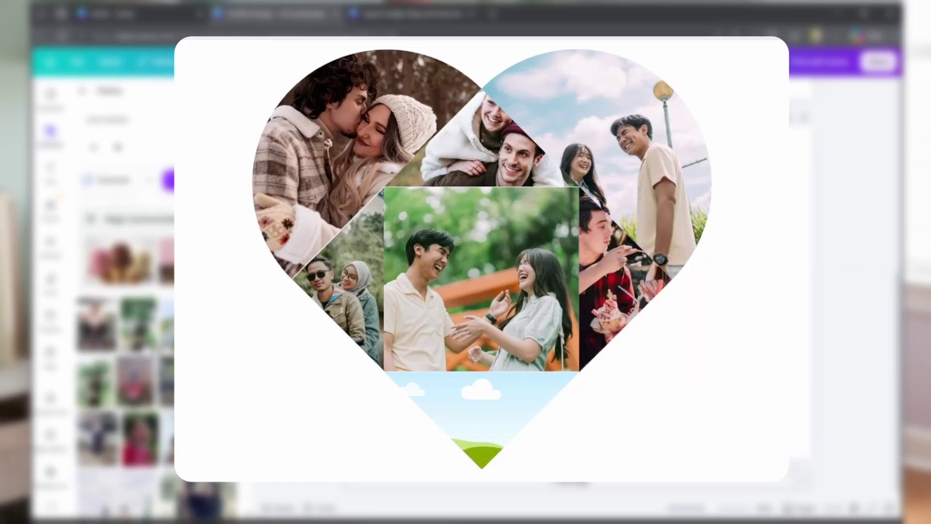